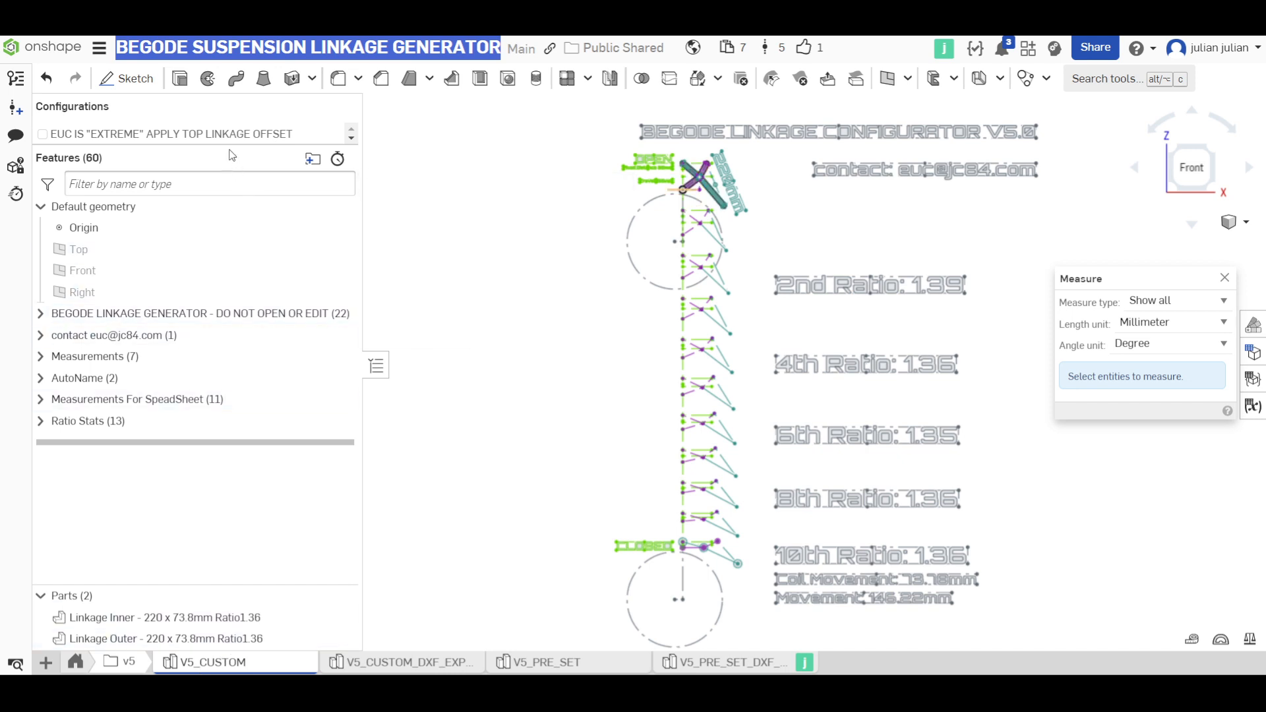
Step: Enlarge the Configurations area in height and width so all linkage parameters and their names are readable
drag(225, 146, 221, 381)
drag(365, 228, 426, 231)
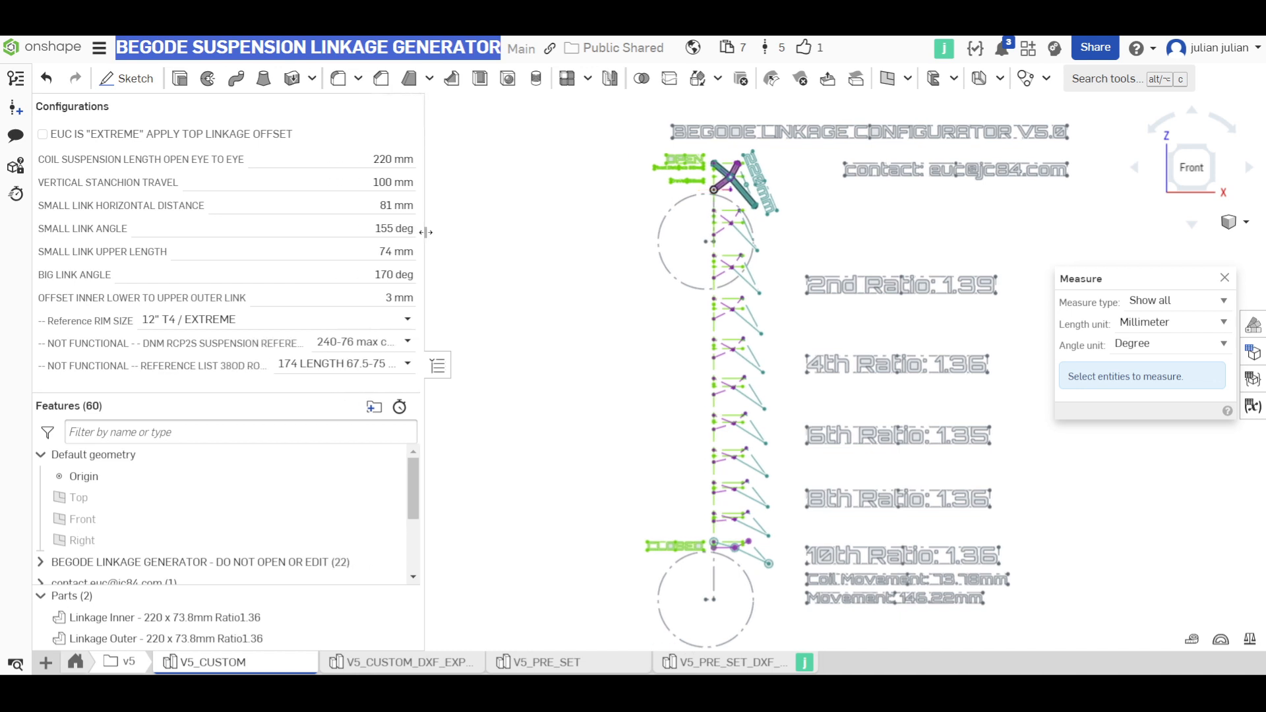
Step: Try the EUC IS "EXTREME" top linkage offset option, inspect the upper links, and turn it back off
click(49, 137)
scroll(736, 204, up, 10)
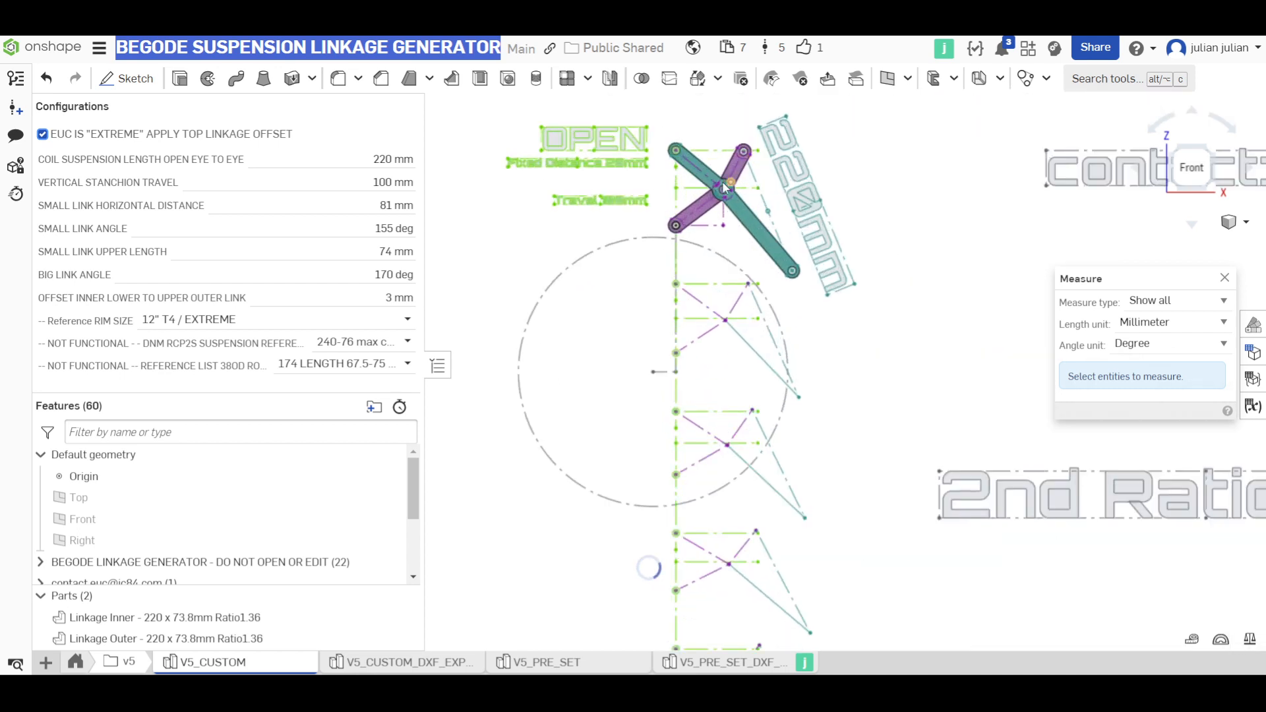
middle_drag(663, 167, 677, 192)
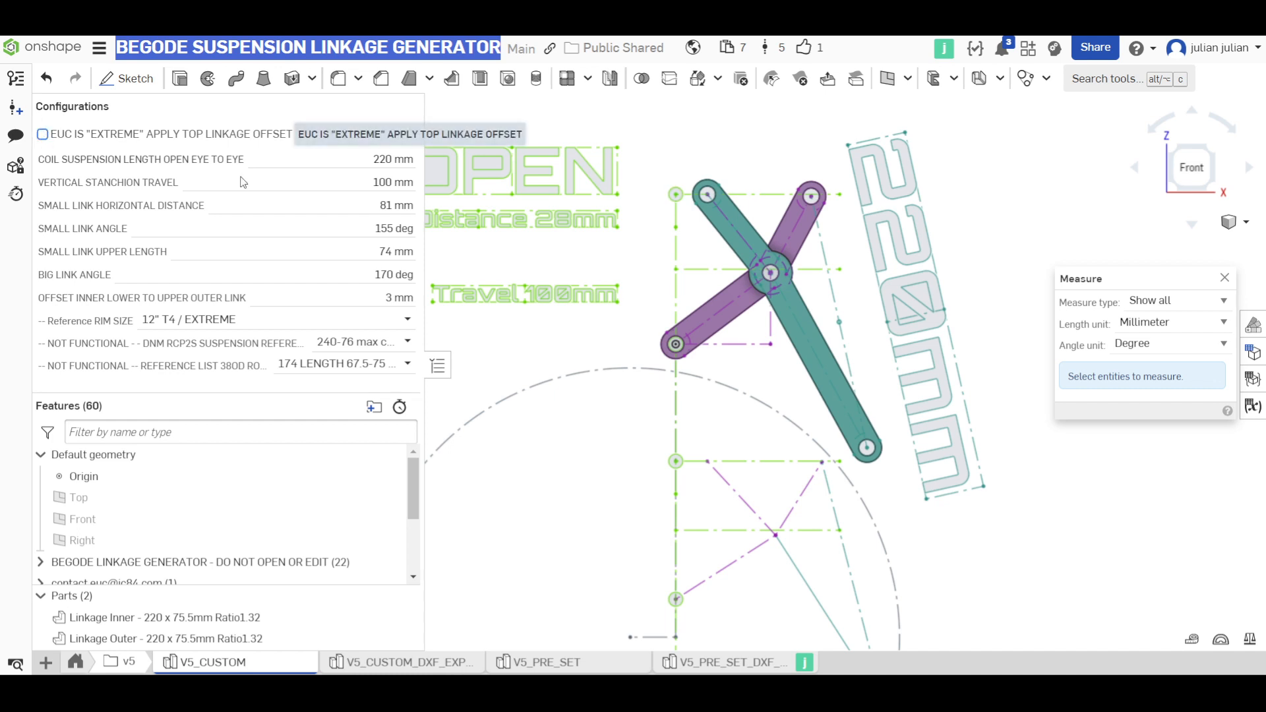
Step: Set the coil suspension length open eye to eye to 200 mm and the vertical stanchion travel to 80 mm
click(413, 160)
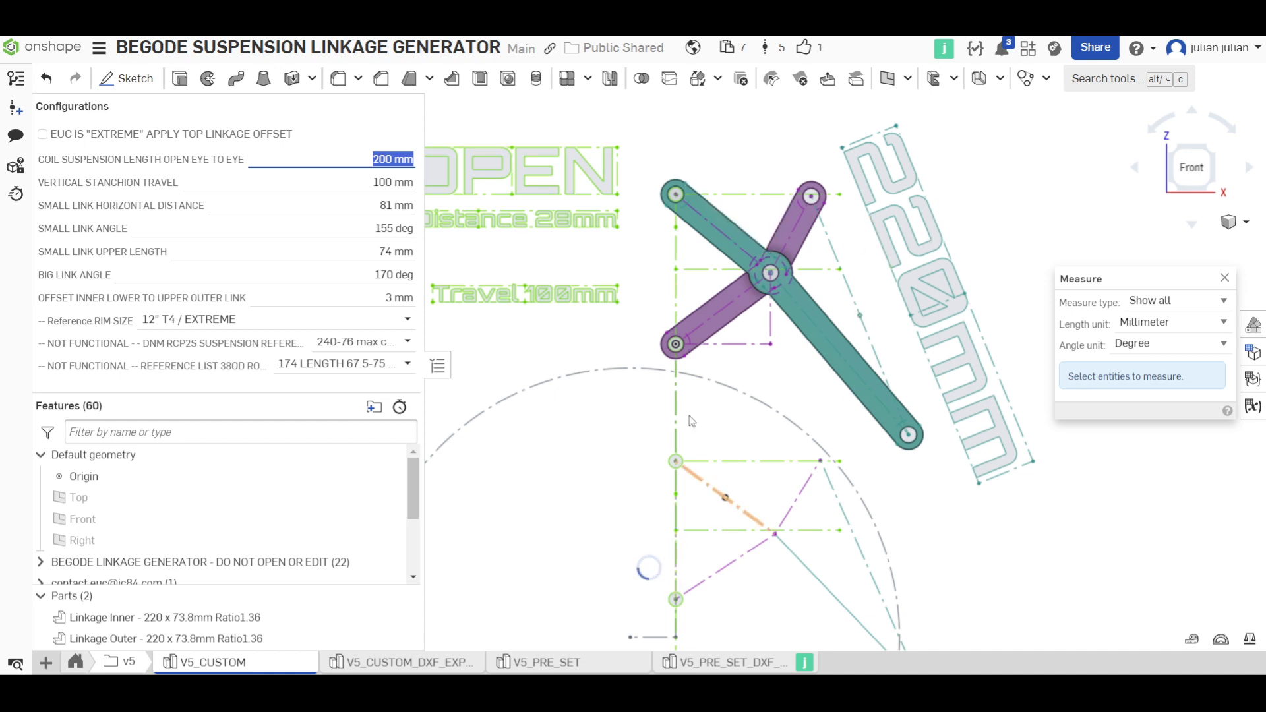
click(406, 183)
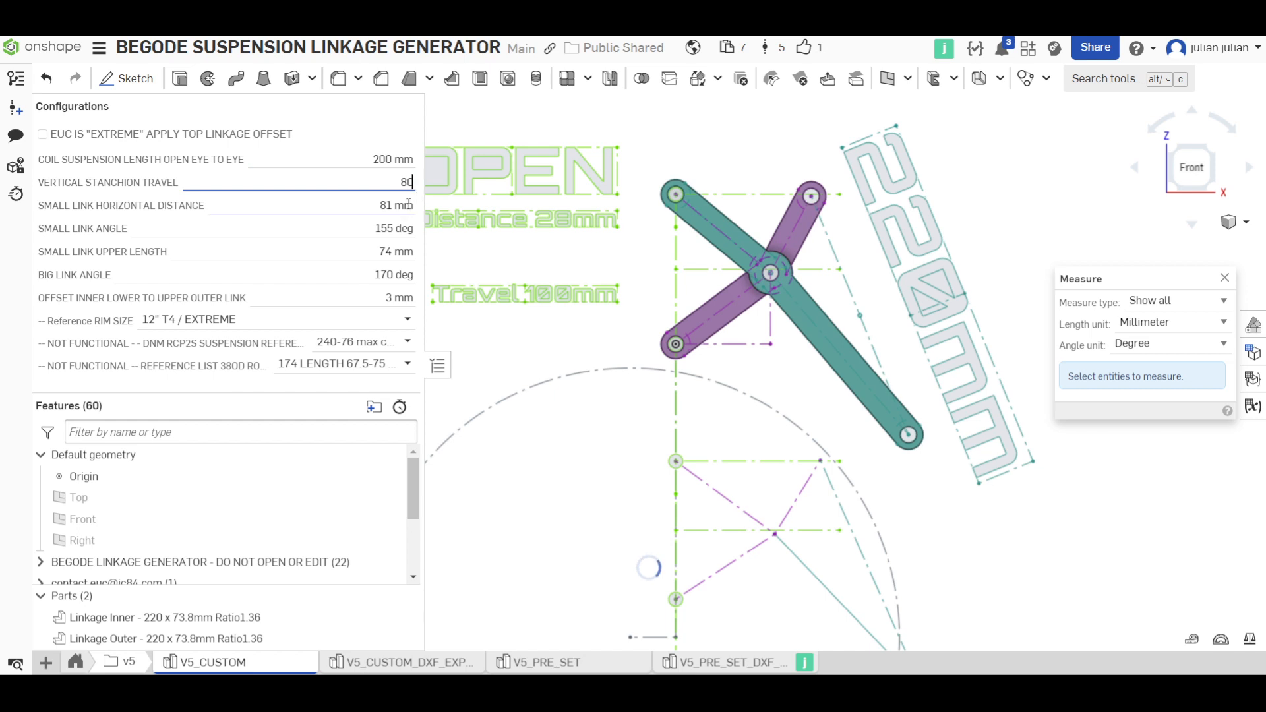
Step: Set the small link's horizontal distance to 55 mm, its angle to 140 deg and its upper length to 80 mm
click(408, 205)
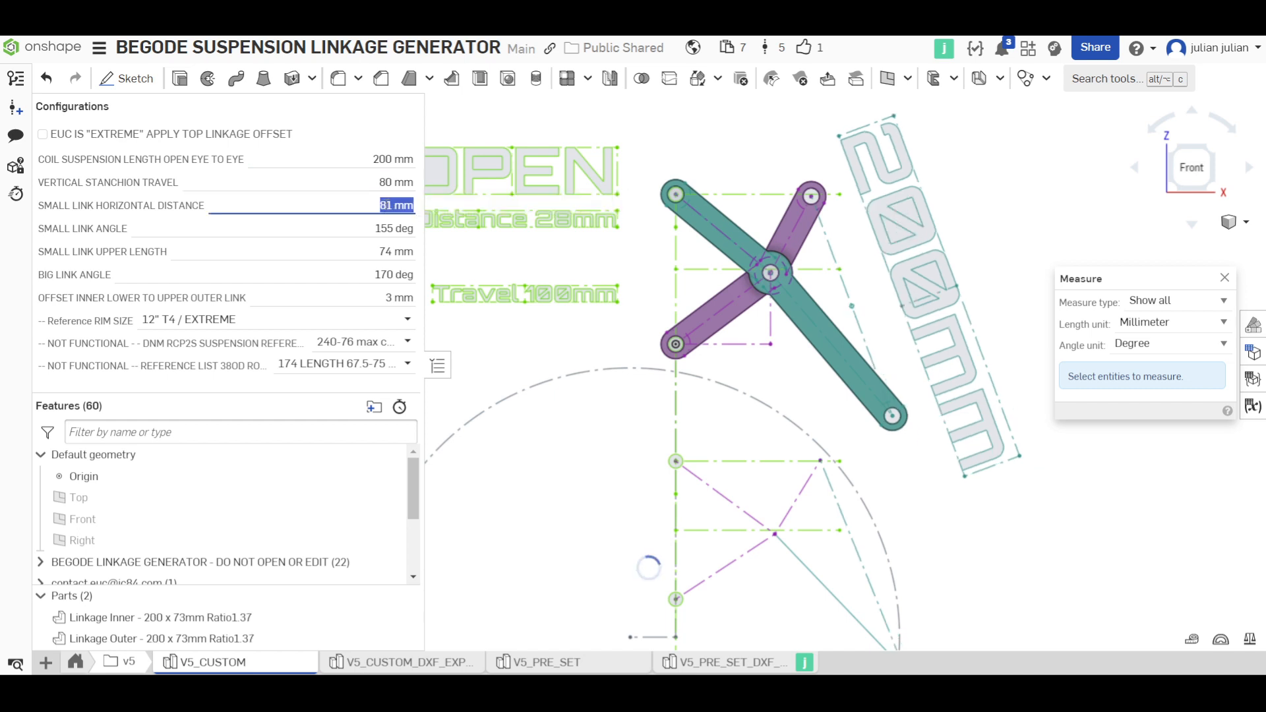
text(55)
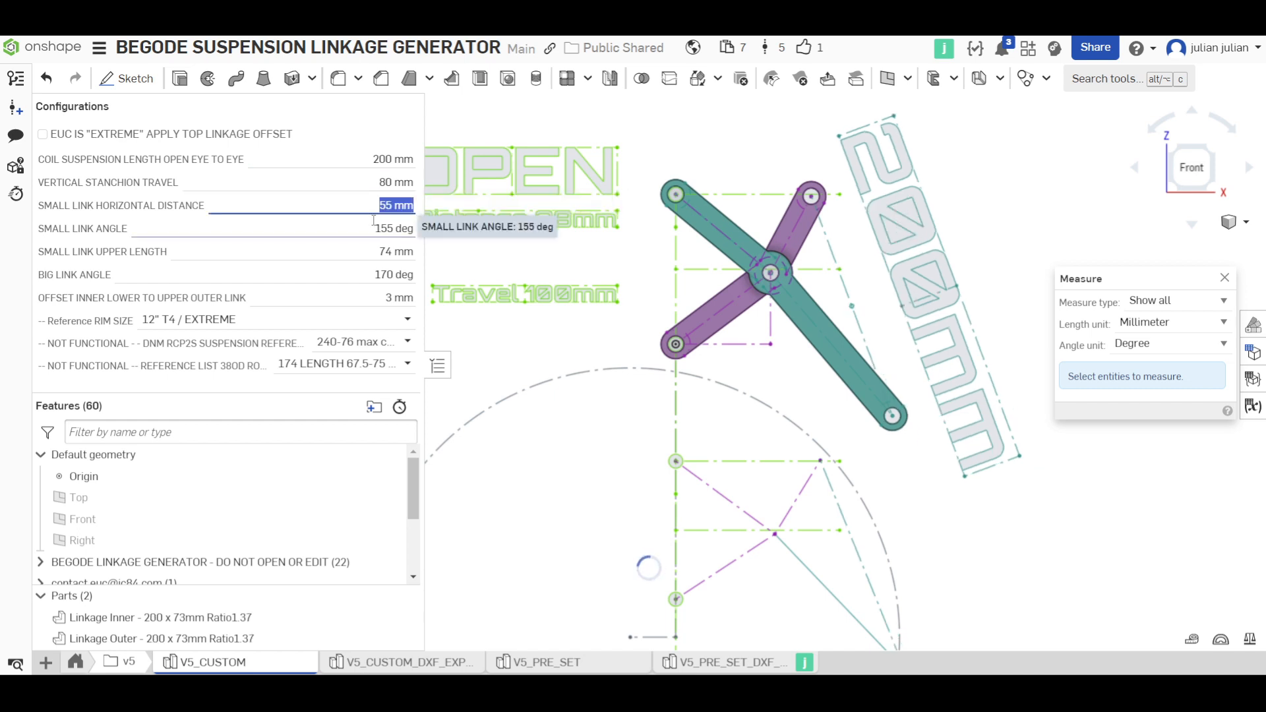
click(367, 225)
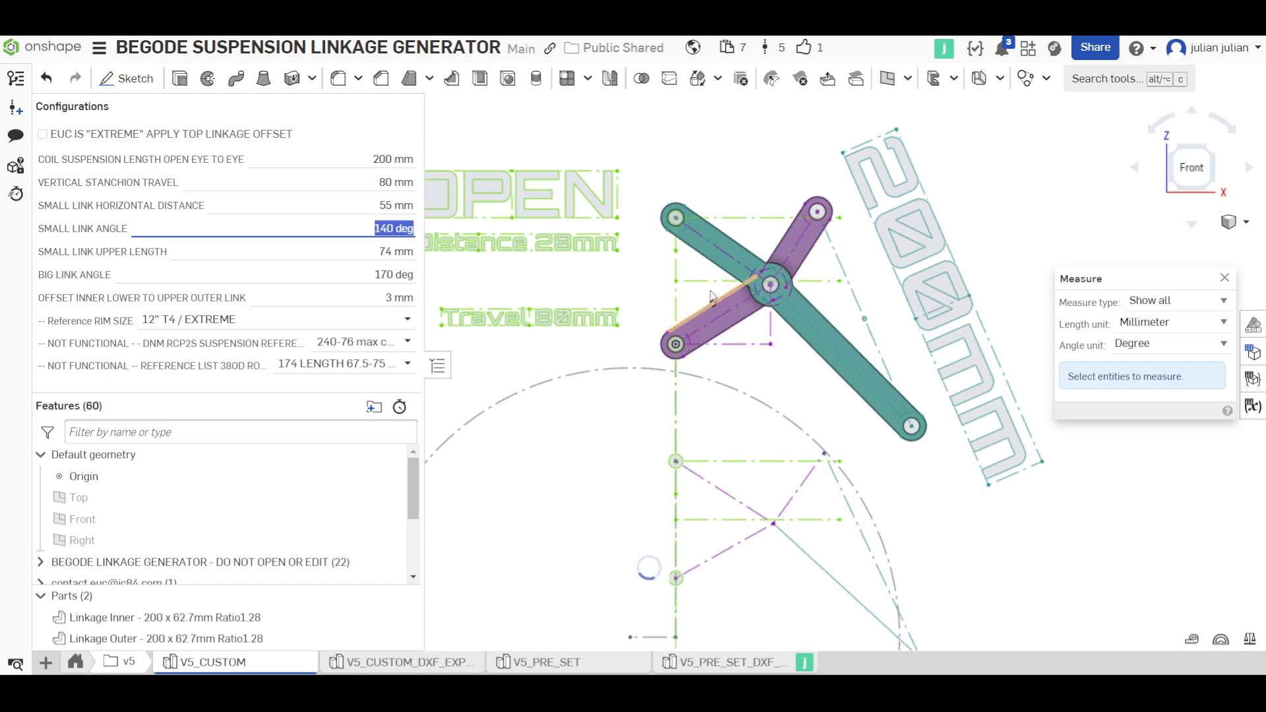
click(376, 248)
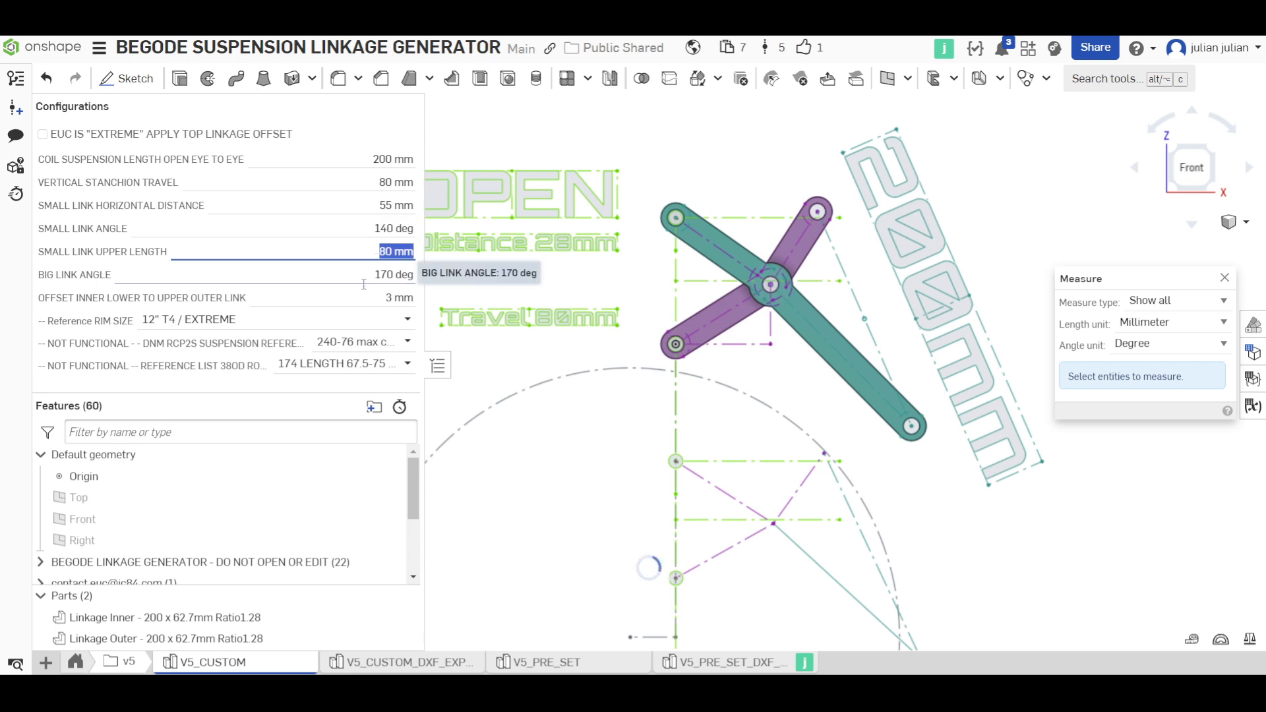
Step: Examine the linkage ratio texts for the 2nd, 4th, 6th and 8th positions beside the linkage diagram
scroll(718, 342, down, 6)
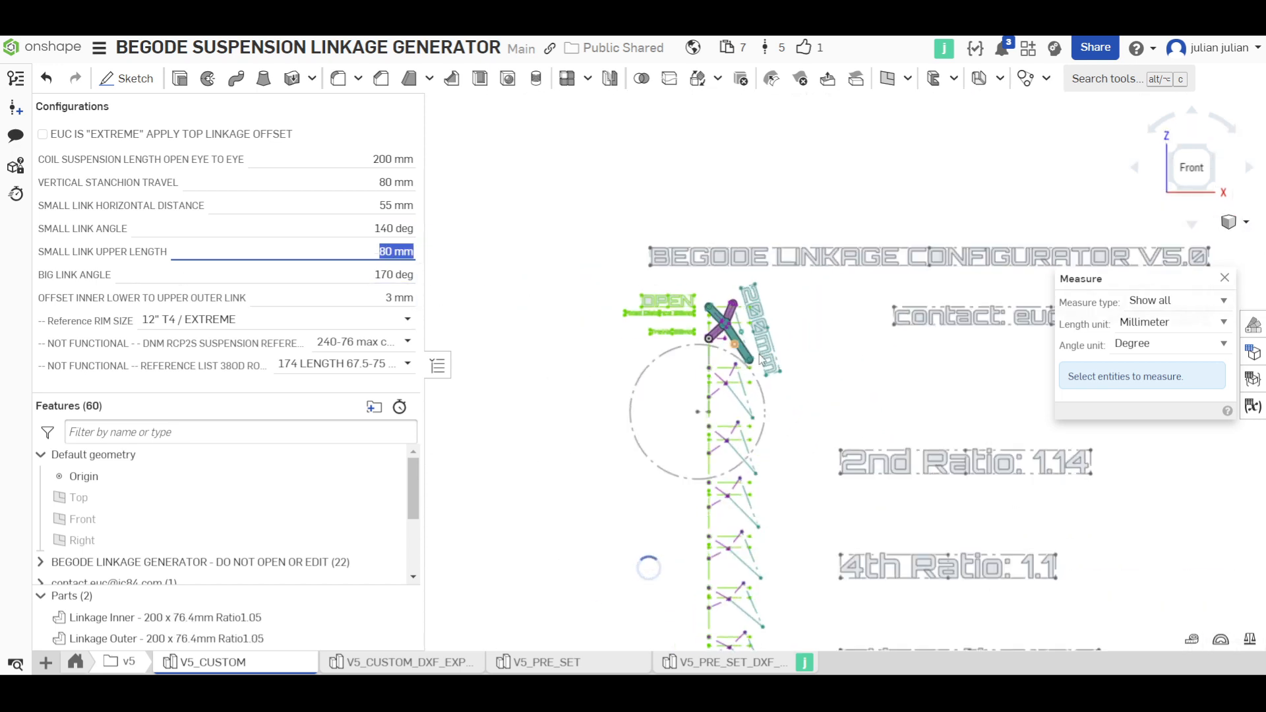
middle_drag(728, 217, 723, 246)
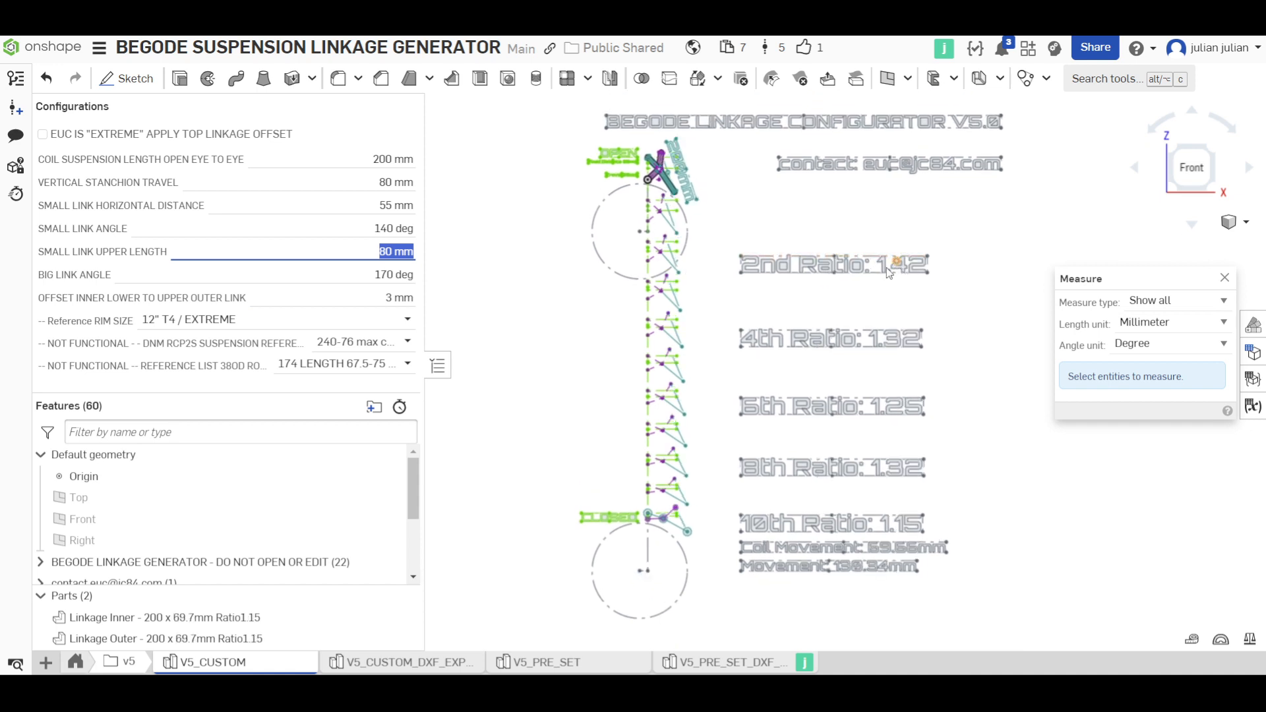
drag(723, 234, 961, 294)
drag(719, 305, 940, 377)
drag(727, 380, 980, 435)
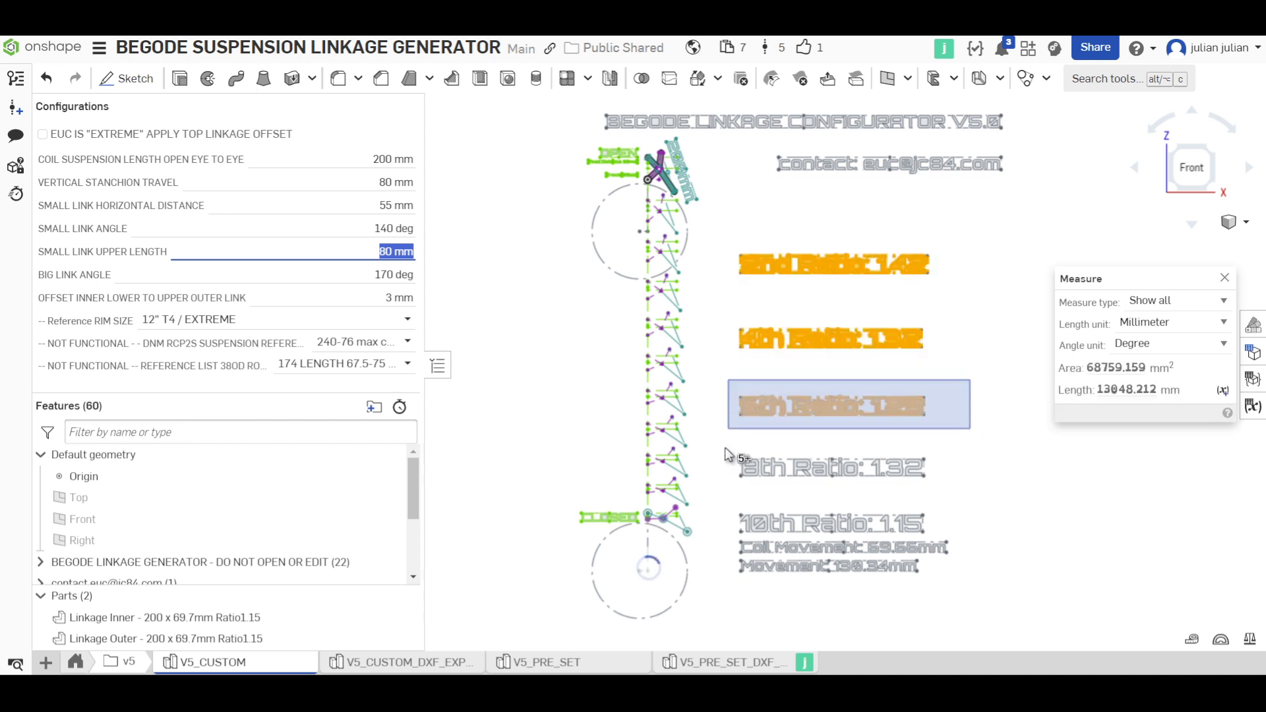
drag(725, 449, 955, 486)
click(967, 506)
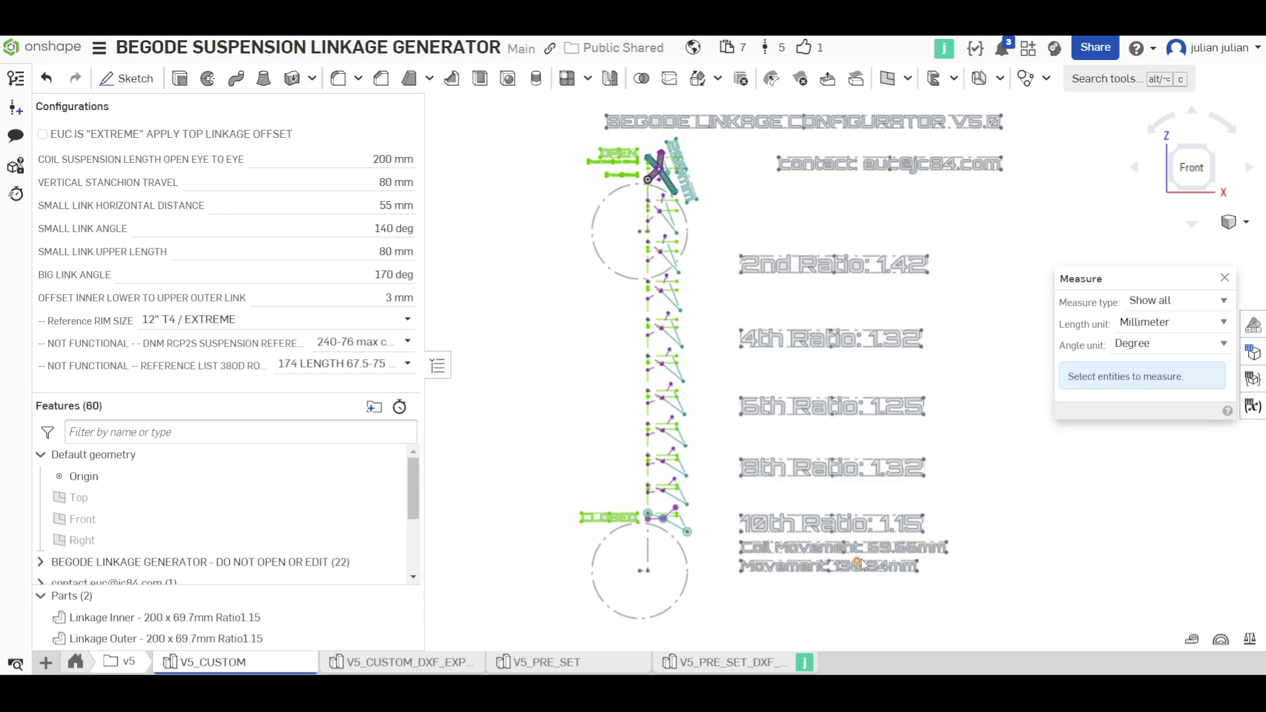
Step: Examine the coil movement and movement texts below the 10th ratio
scroll(861, 559, up, 3)
mouse_move(633, 526)
mouse_down()
mouse_move(969, 539)
mouse_move(1071, 568)
mouse_move(1067, 552)
mouse_up()
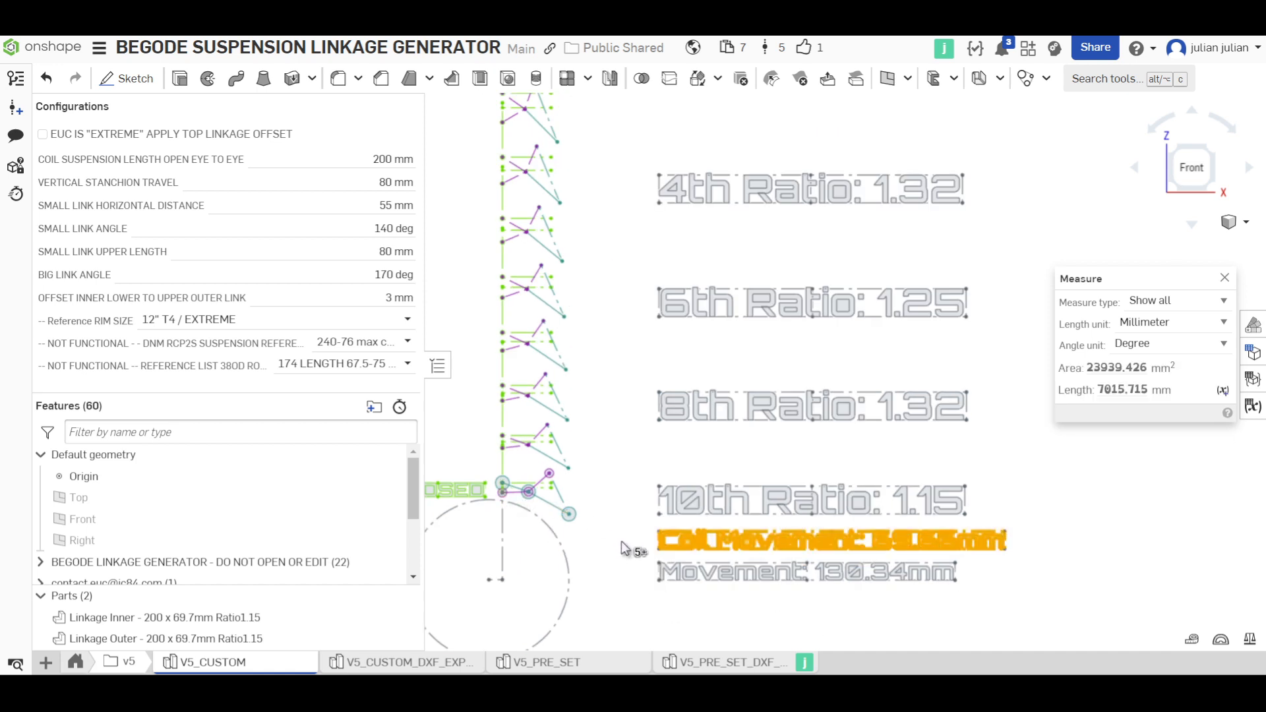
click(650, 584)
drag(645, 553, 985, 589)
click(655, 453)
middle_drag(650, 450, 747, 466)
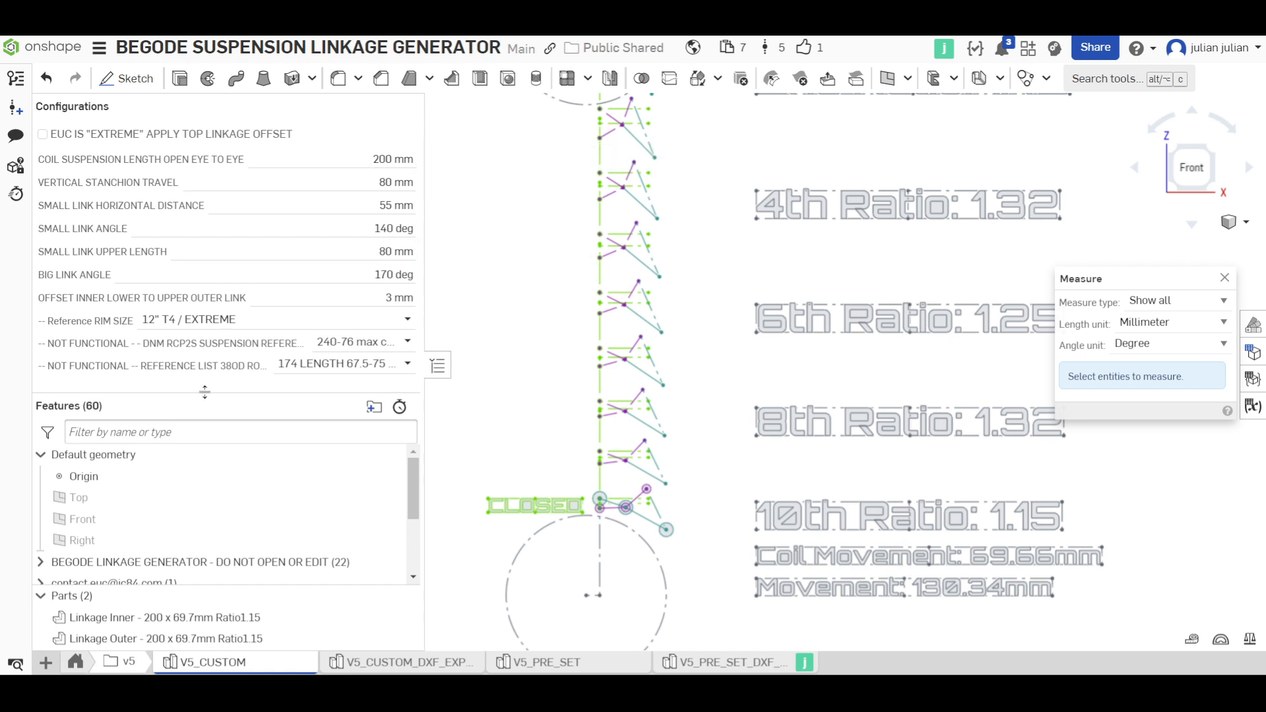
Step: Expand the Measurements folder in the feature list and review its coil, linkage ratio and top link alignment variables
drag(205, 392, 202, 152)
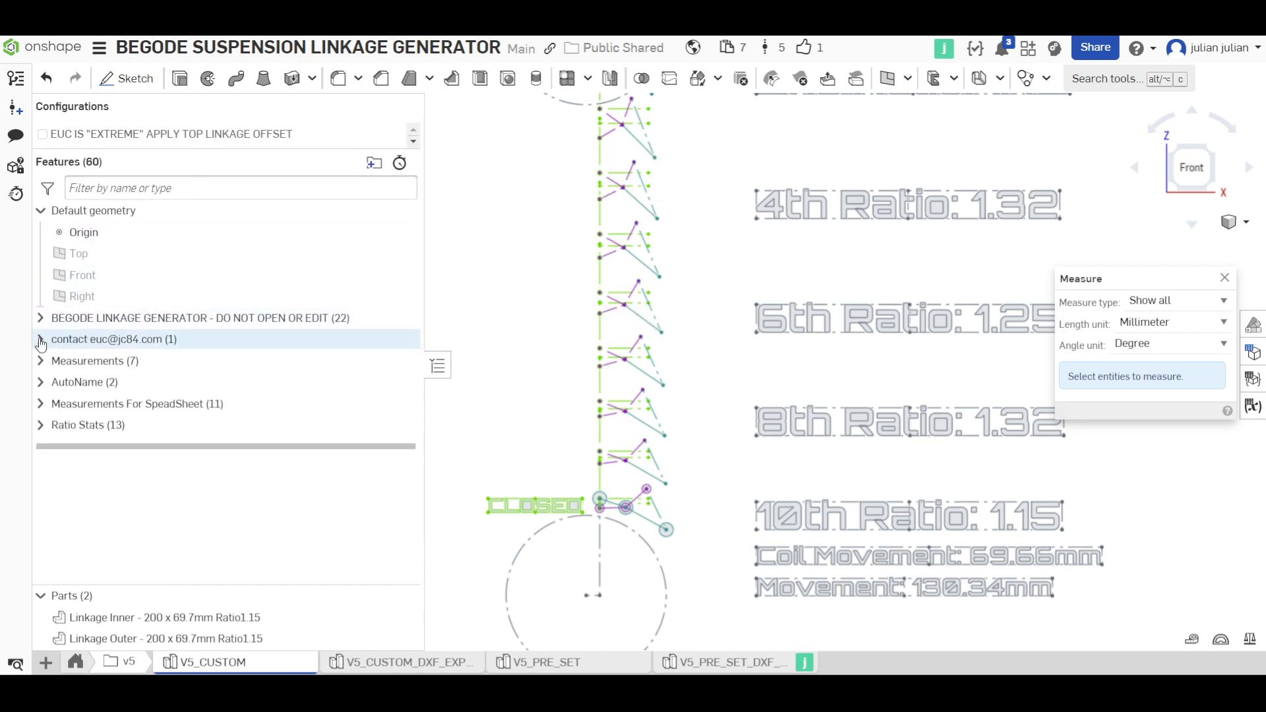
click(41, 361)
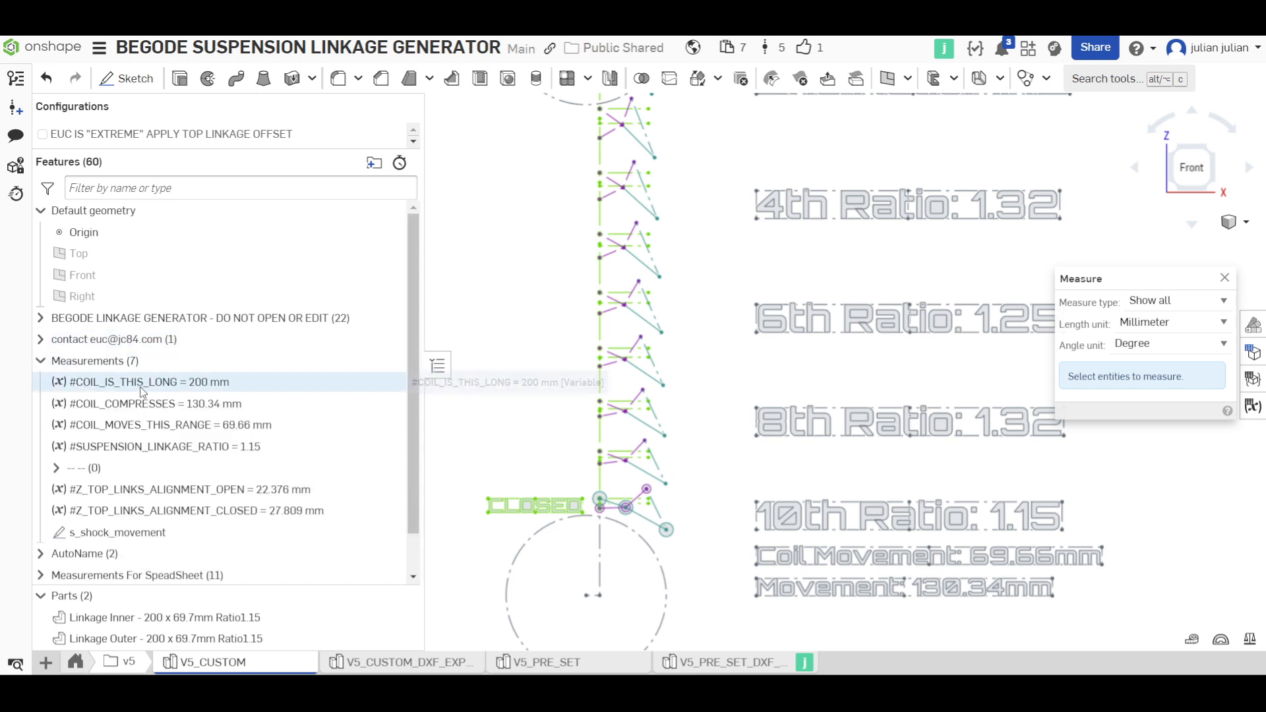
click(174, 446)
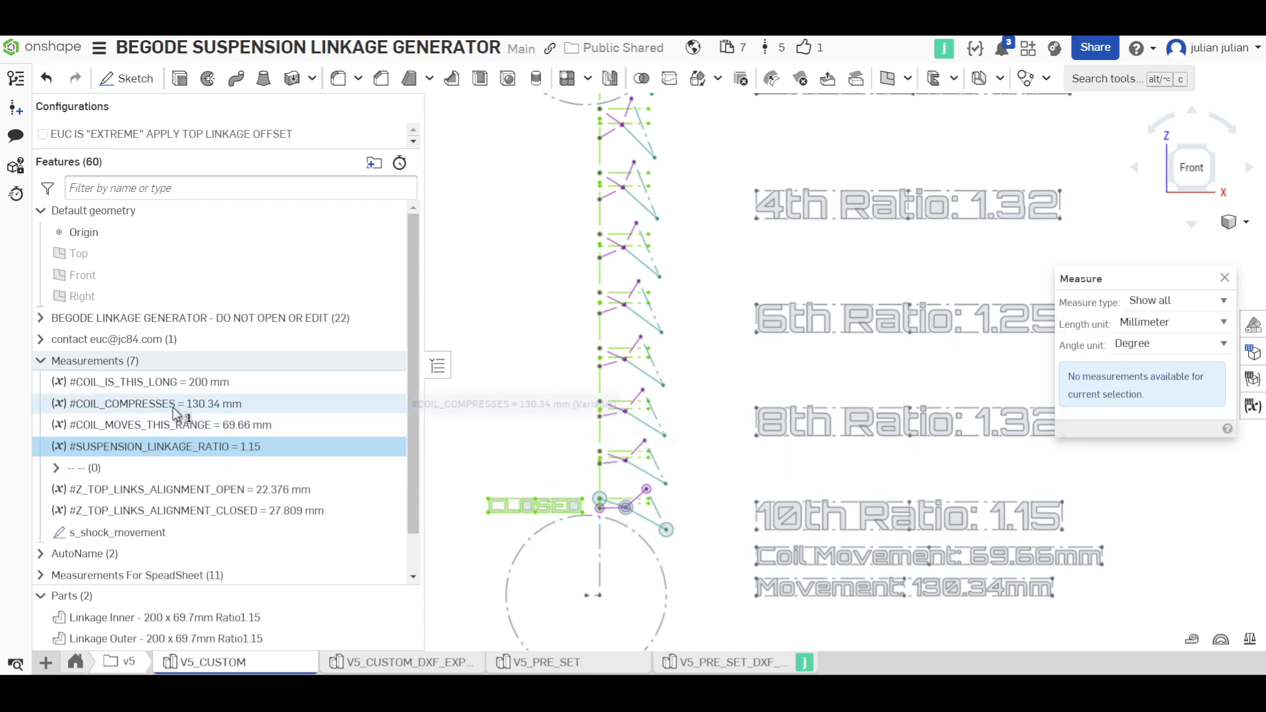
click(199, 493)
click(548, 439)
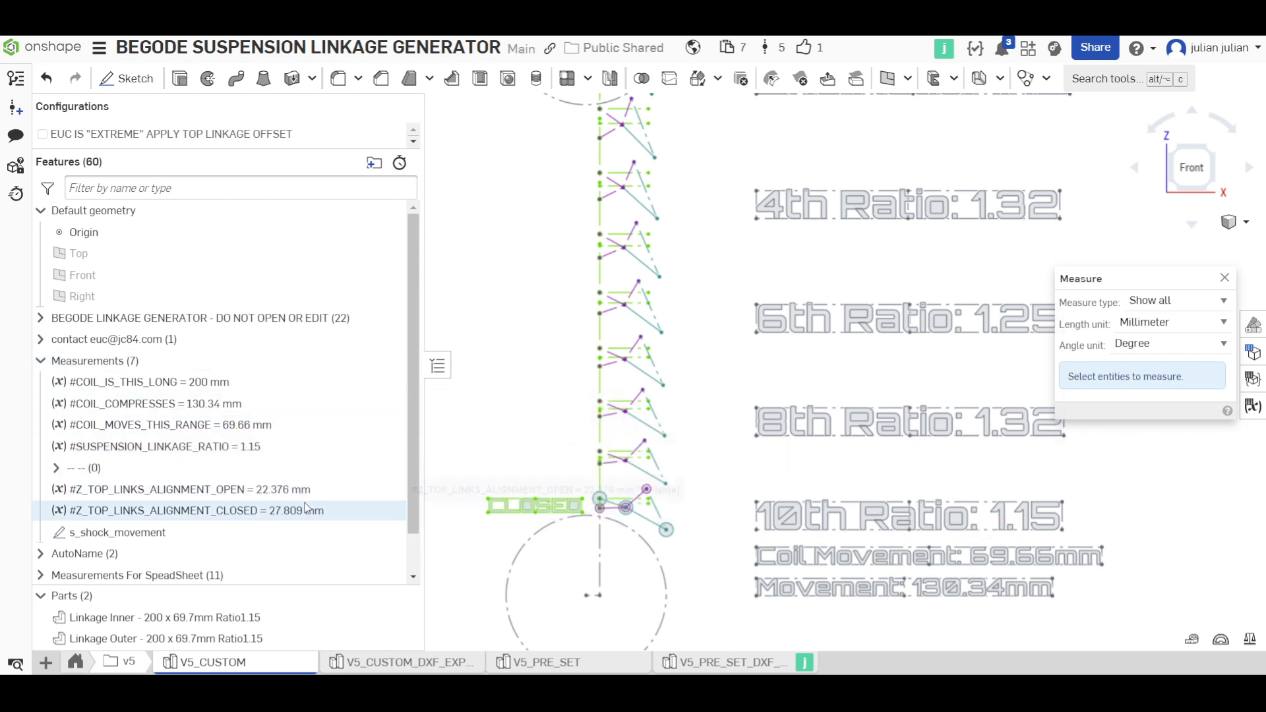
click(300, 493)
click(303, 513)
click(429, 465)
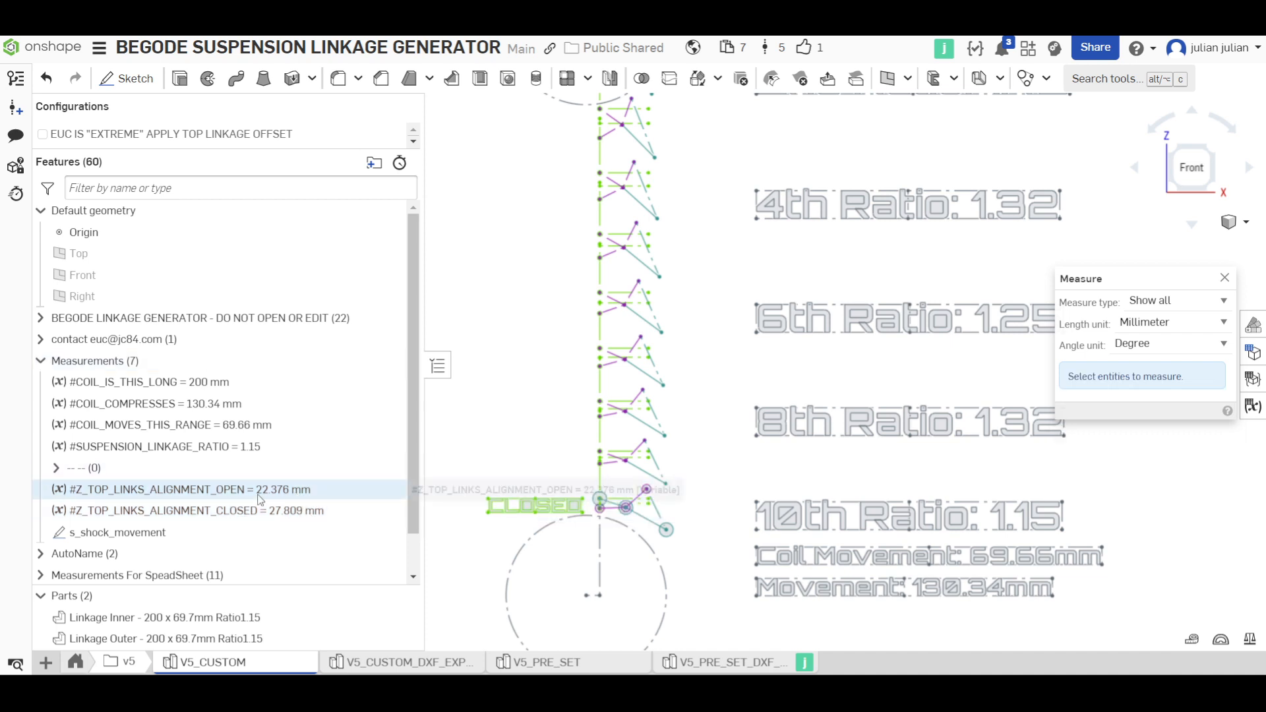
Step: Measure the closed-position offset between the small link's upper pin centre and the end of the upper horizontal reference line
click(307, 493)
scroll(643, 508, up, 6)
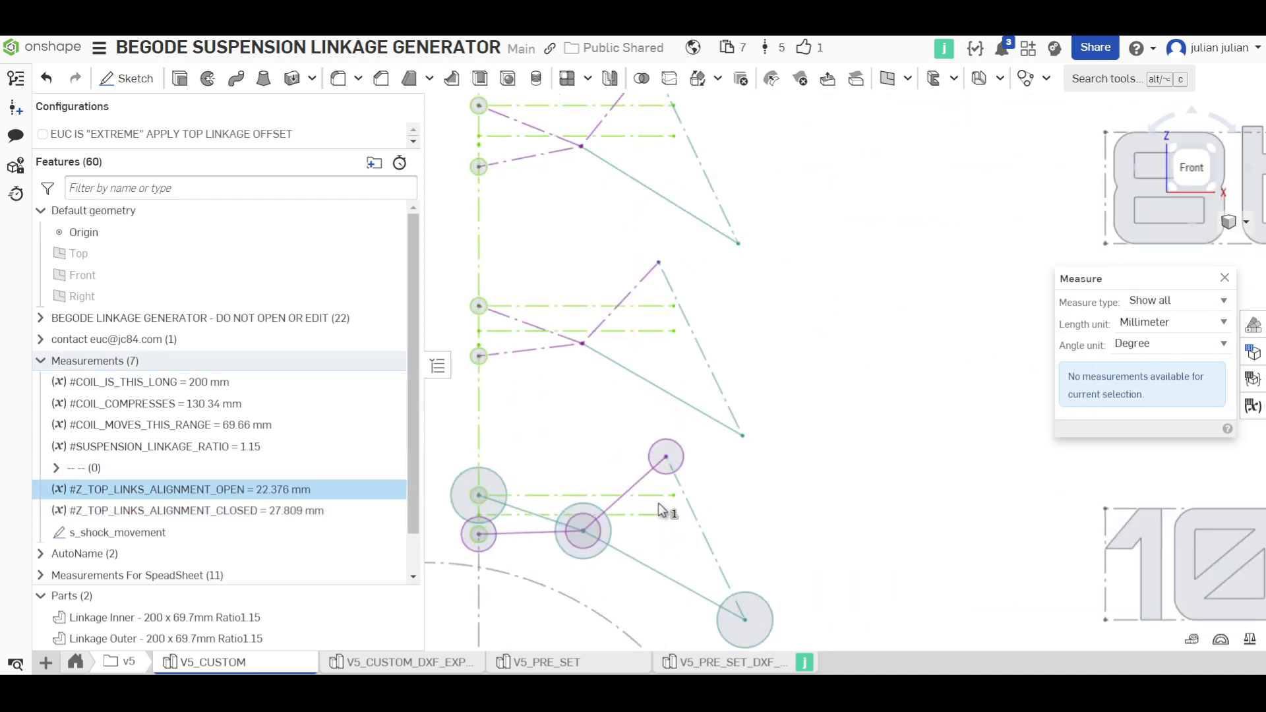
click(770, 483)
click(670, 426)
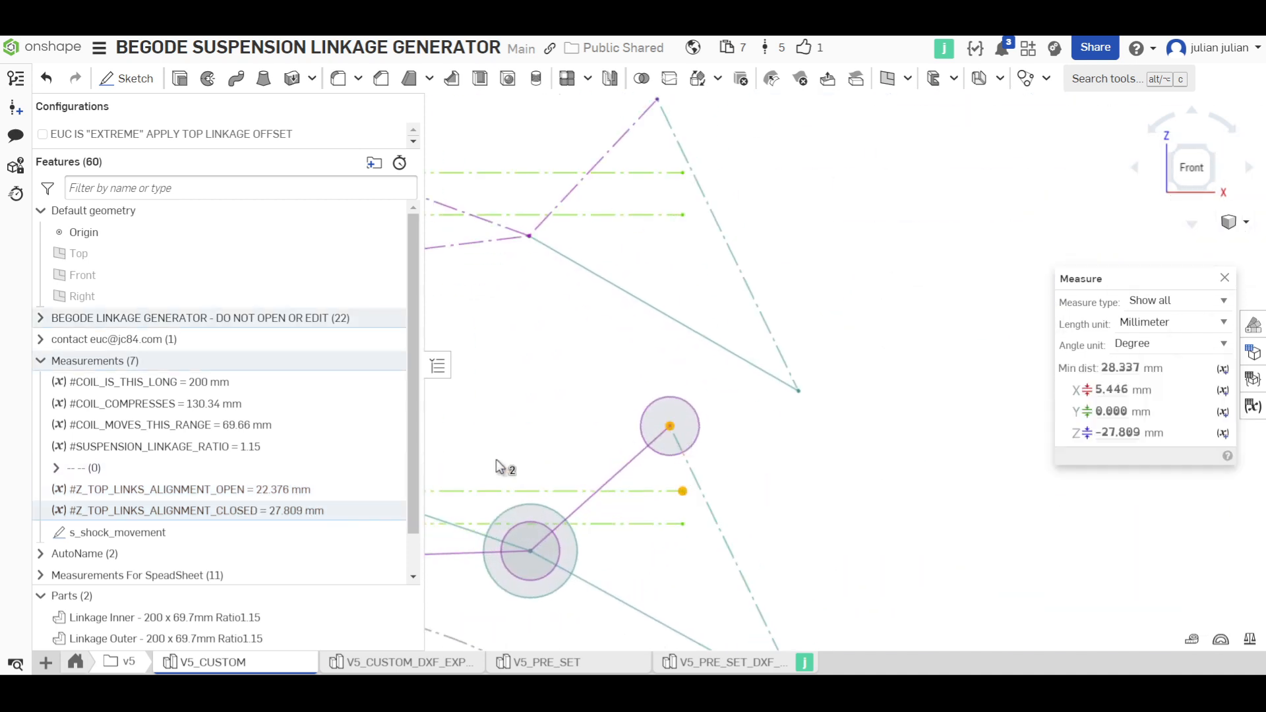
scroll(701, 515, down, 3)
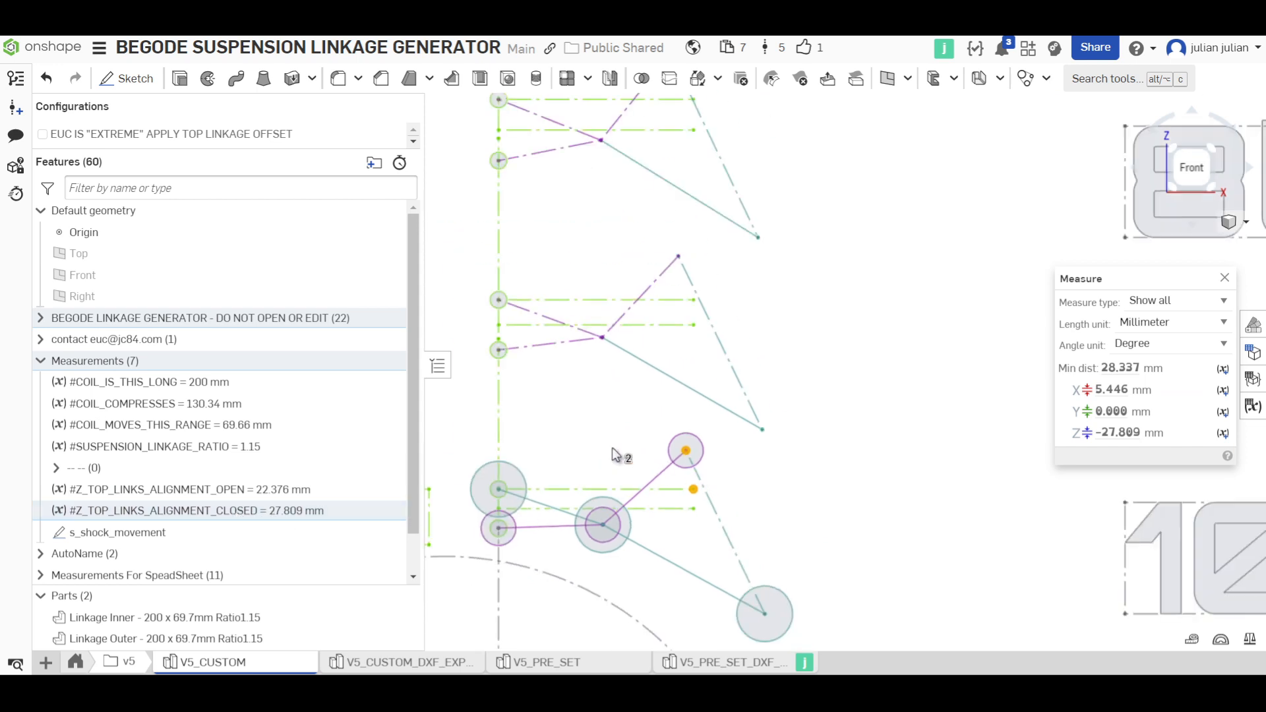
click(627, 470)
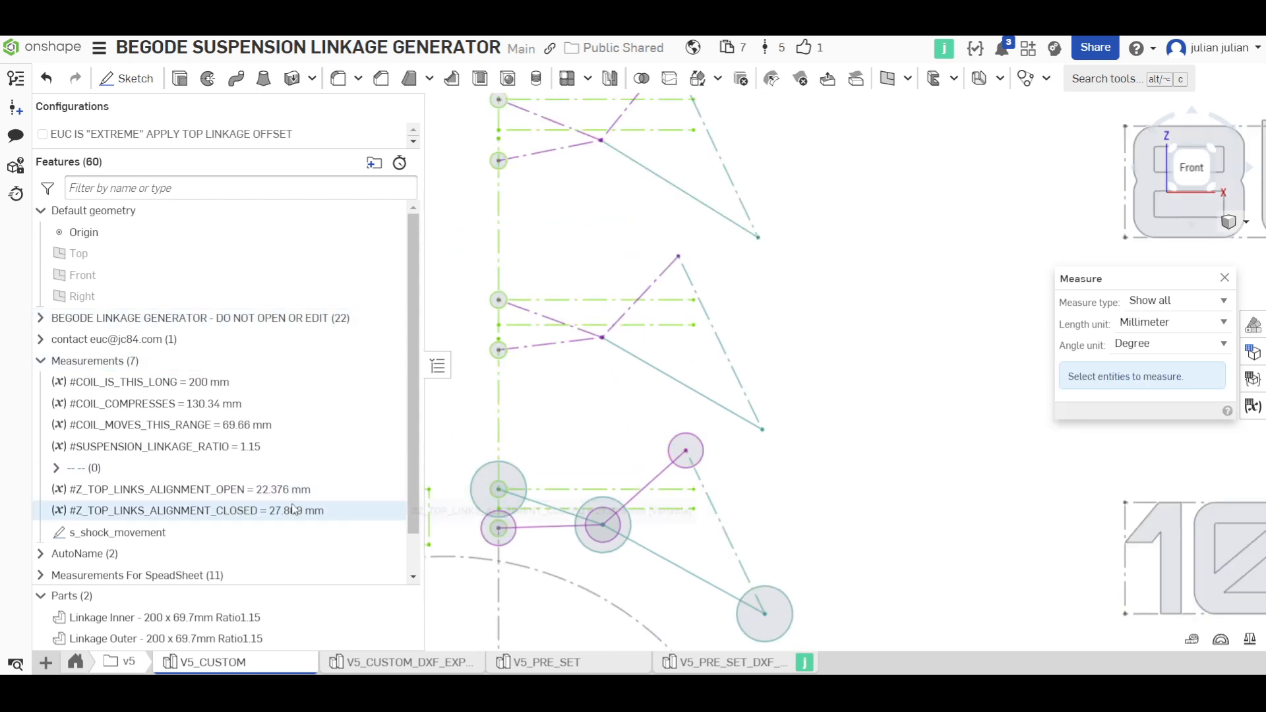
Step: Measure the open-position offset between the small link's upper pin centre and the end of the upper horizontal reference line
scroll(795, 420, down, 5)
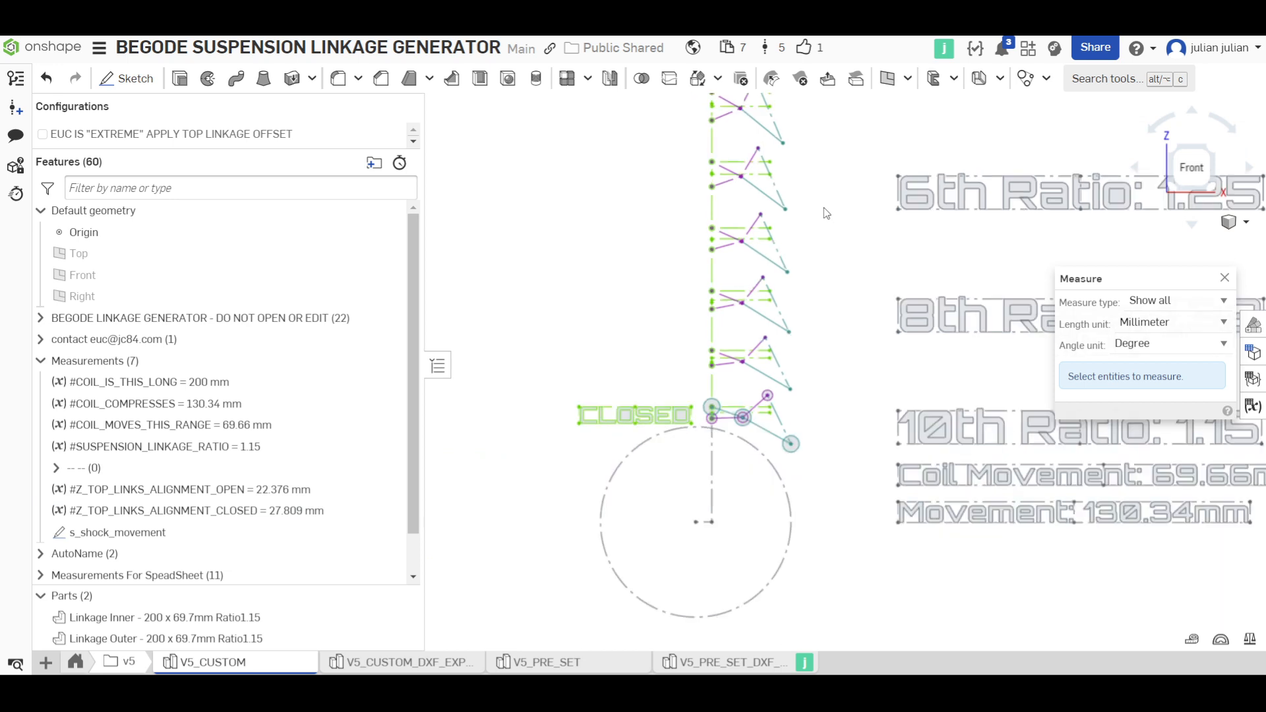
scroll(825, 211, down, 5)
scroll(613, 234, up, 10)
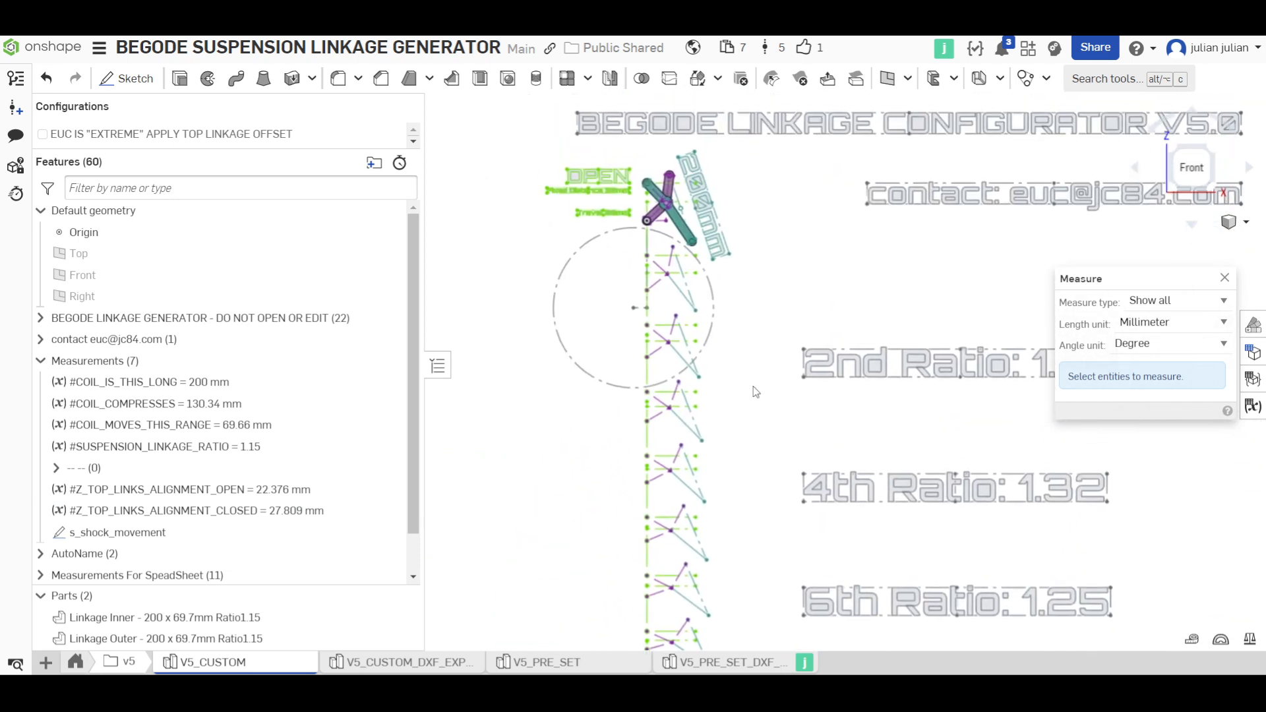
click(613, 227)
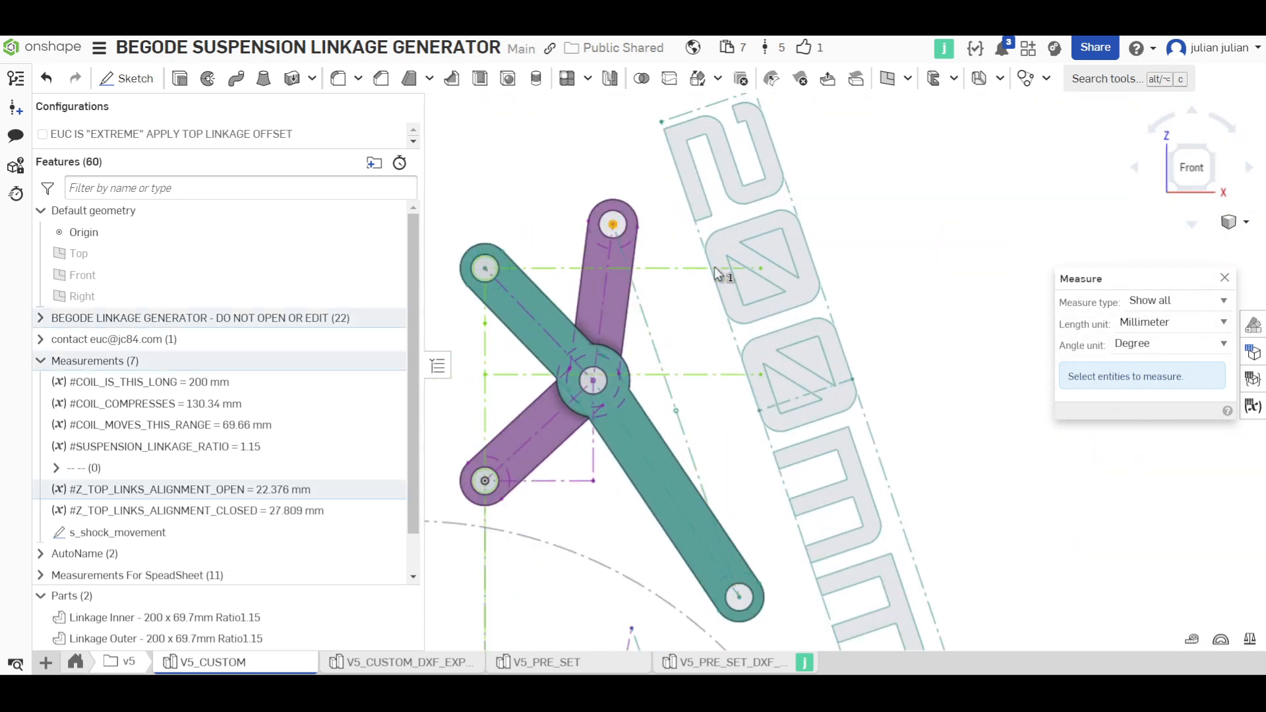
click(760, 270)
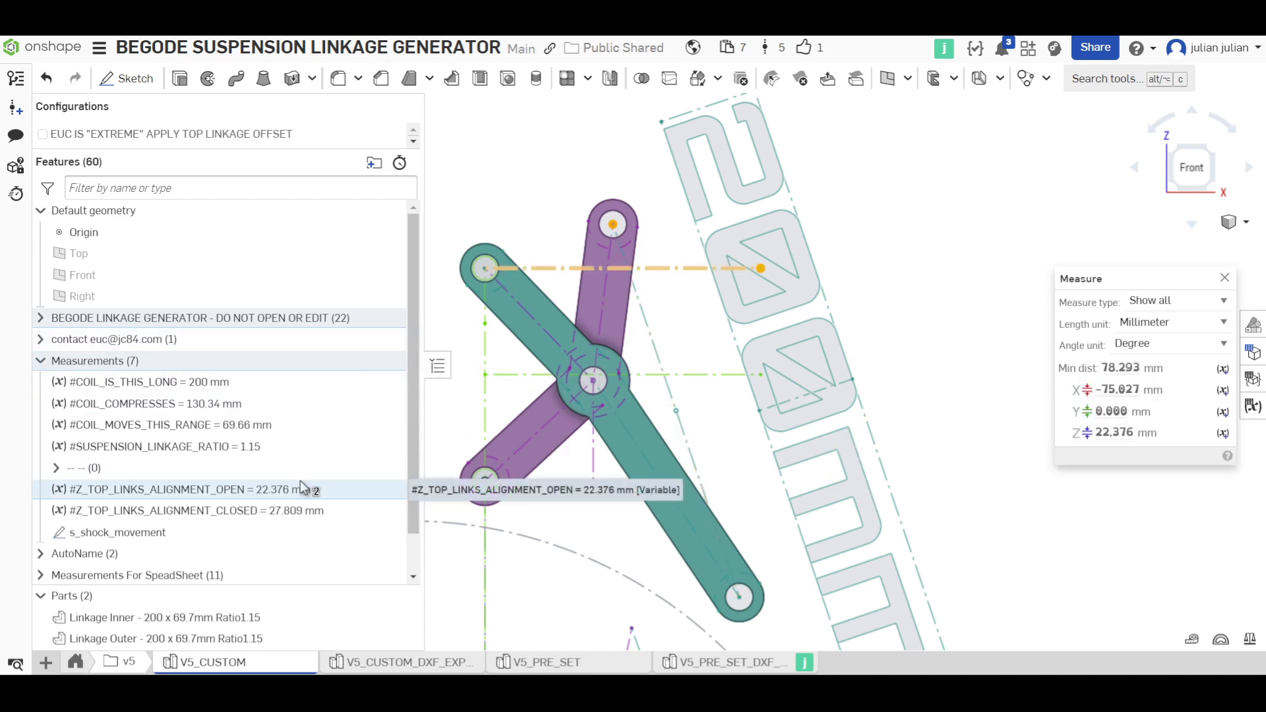
scroll(738, 162, down, 15)
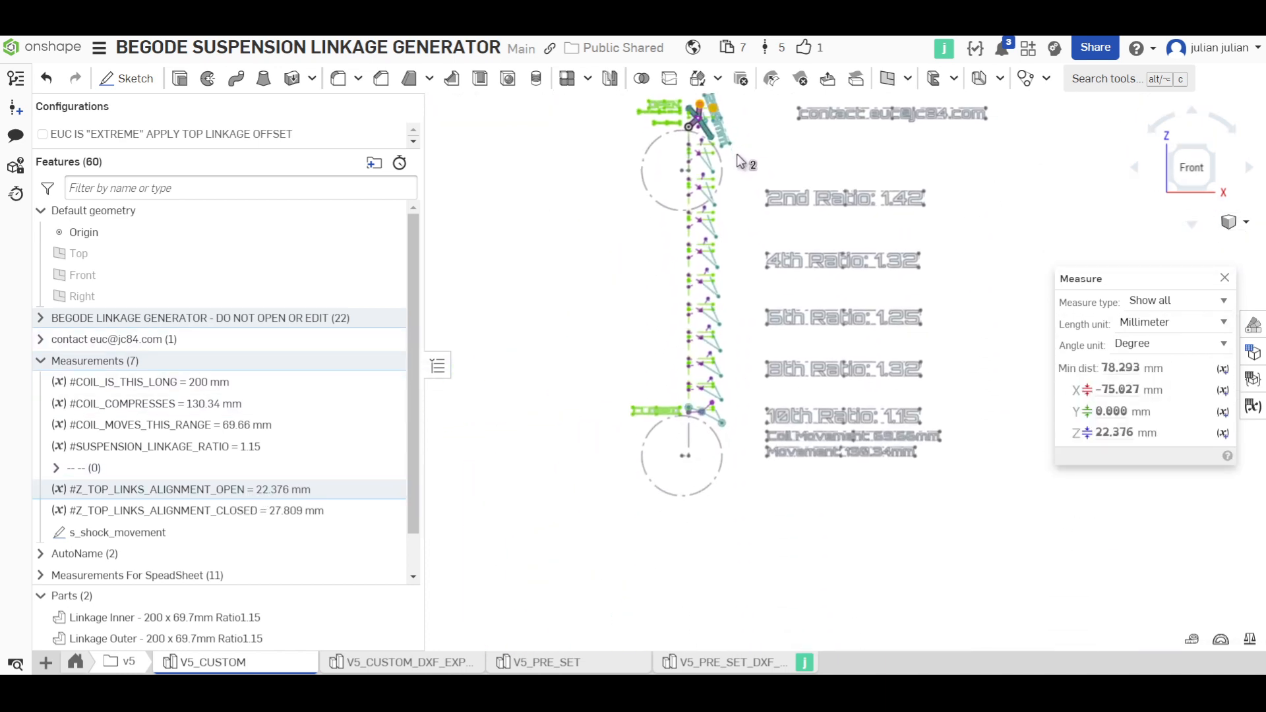
click(757, 291)
scroll(755, 290, up, 5)
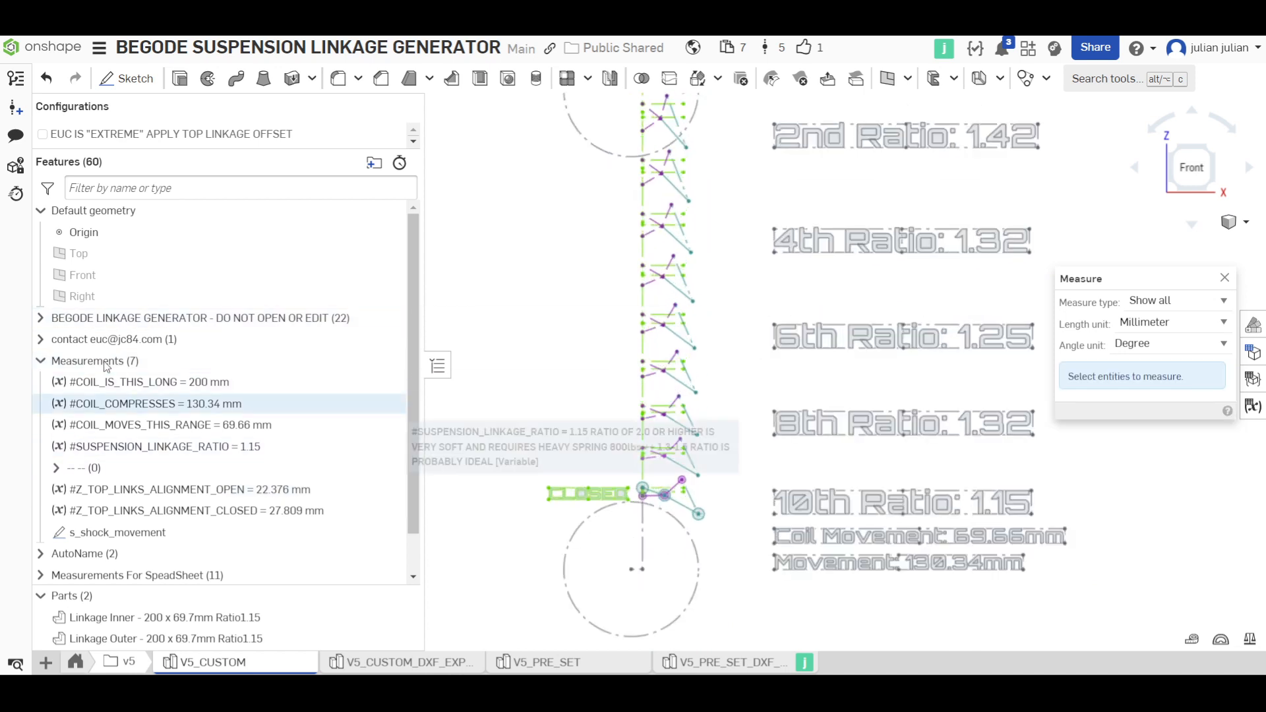
Step: Collapse the Measurements folder and expand AutoName to compare its part name features with the two linkage parts
click(41, 361)
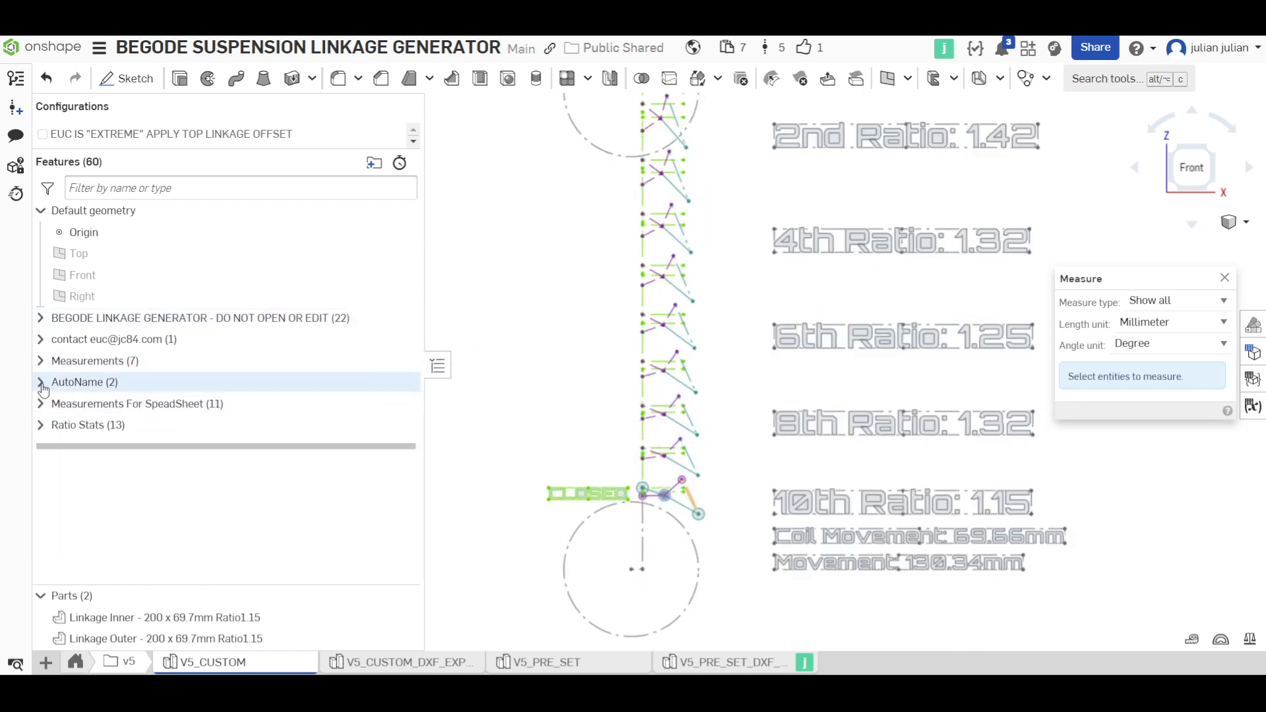
click(41, 382)
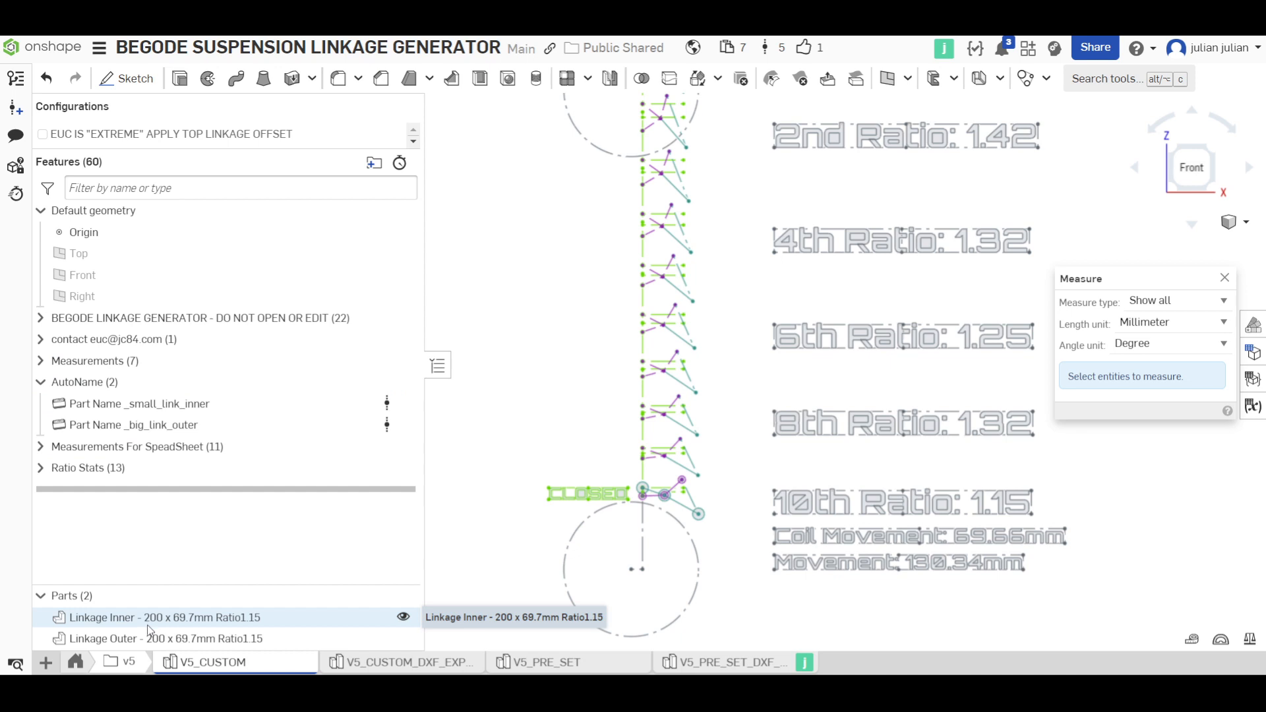
scroll(742, 188, down, 3)
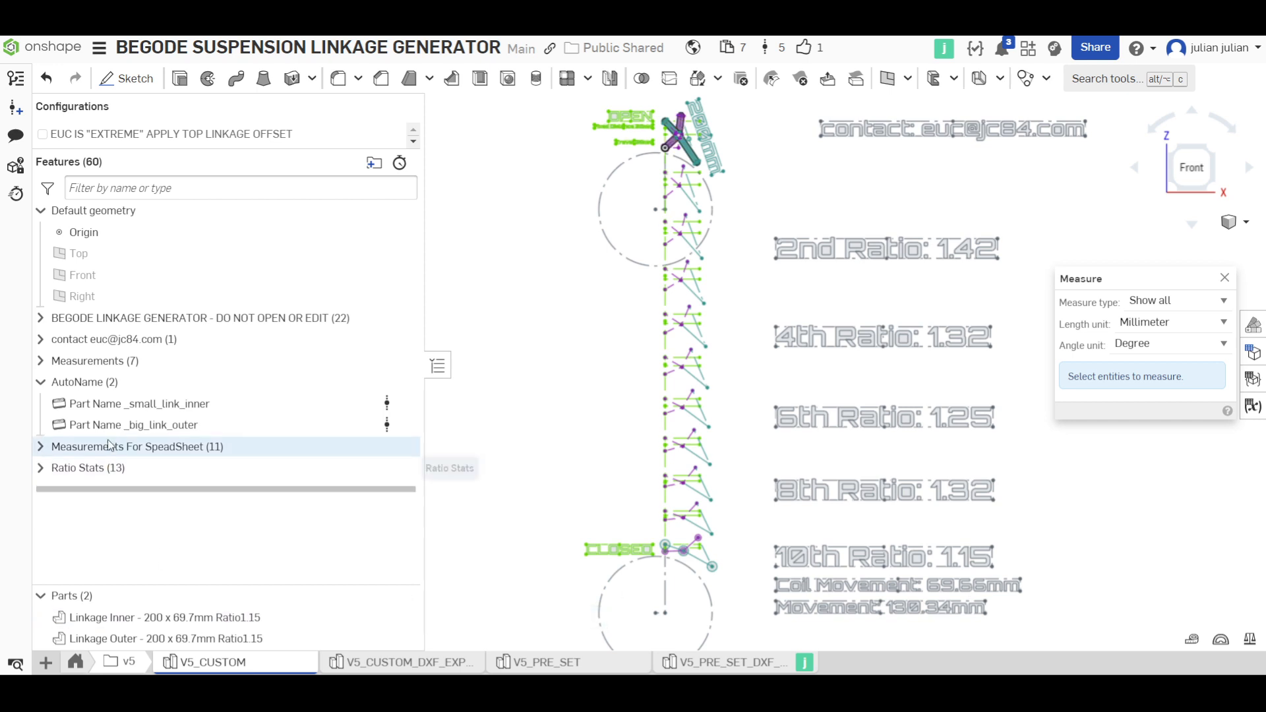
Step: Enlarge the Configurations area again and set the coil suspension length open eye to eye to 230 mm
drag(215, 149, 218, 337)
click(351, 161)
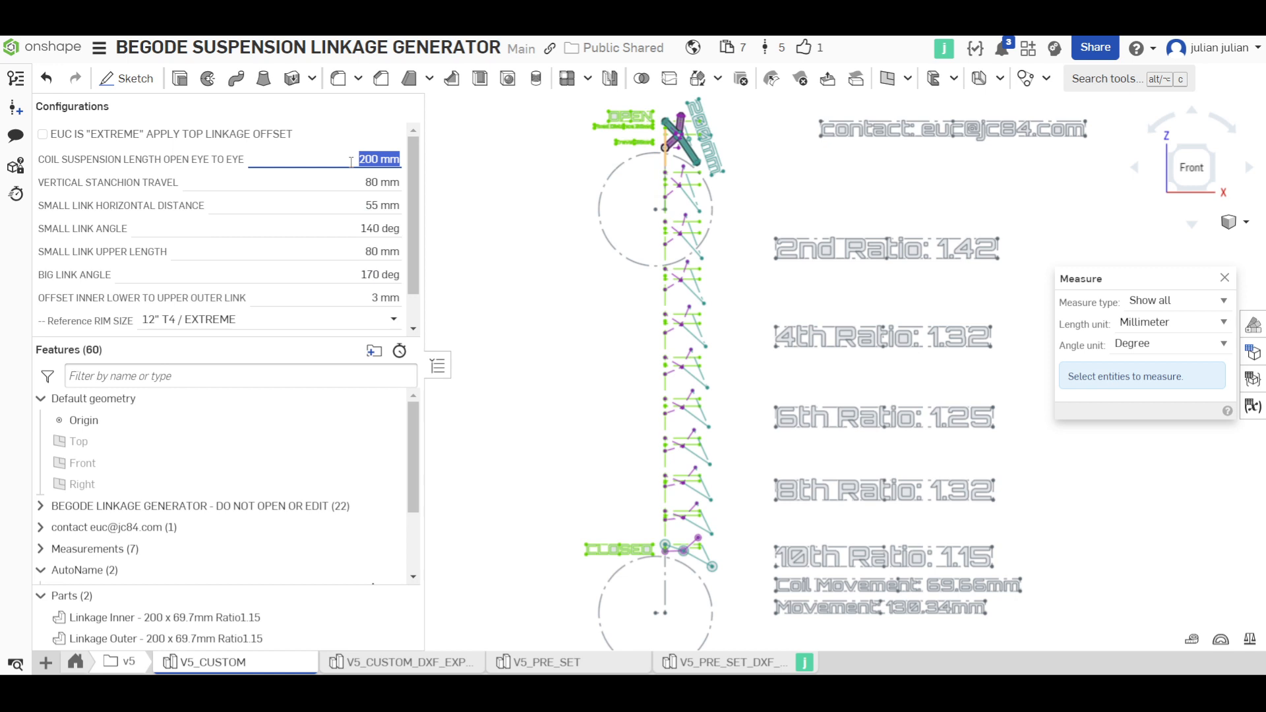
key(Return)
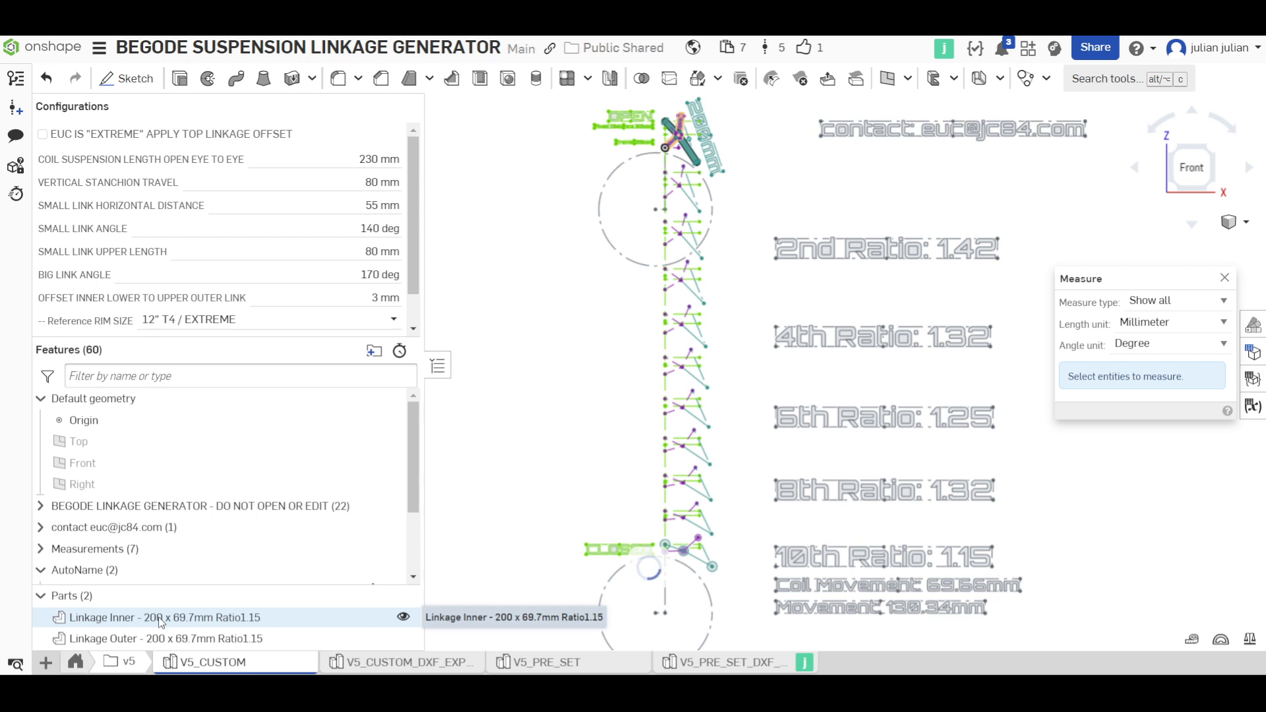
Step: Collapse AutoName and read variables #m0 to #m10 under Measurements For SpeadSheet in an enlarged Features list, closing that folder when done
scroll(142, 537, down, 3)
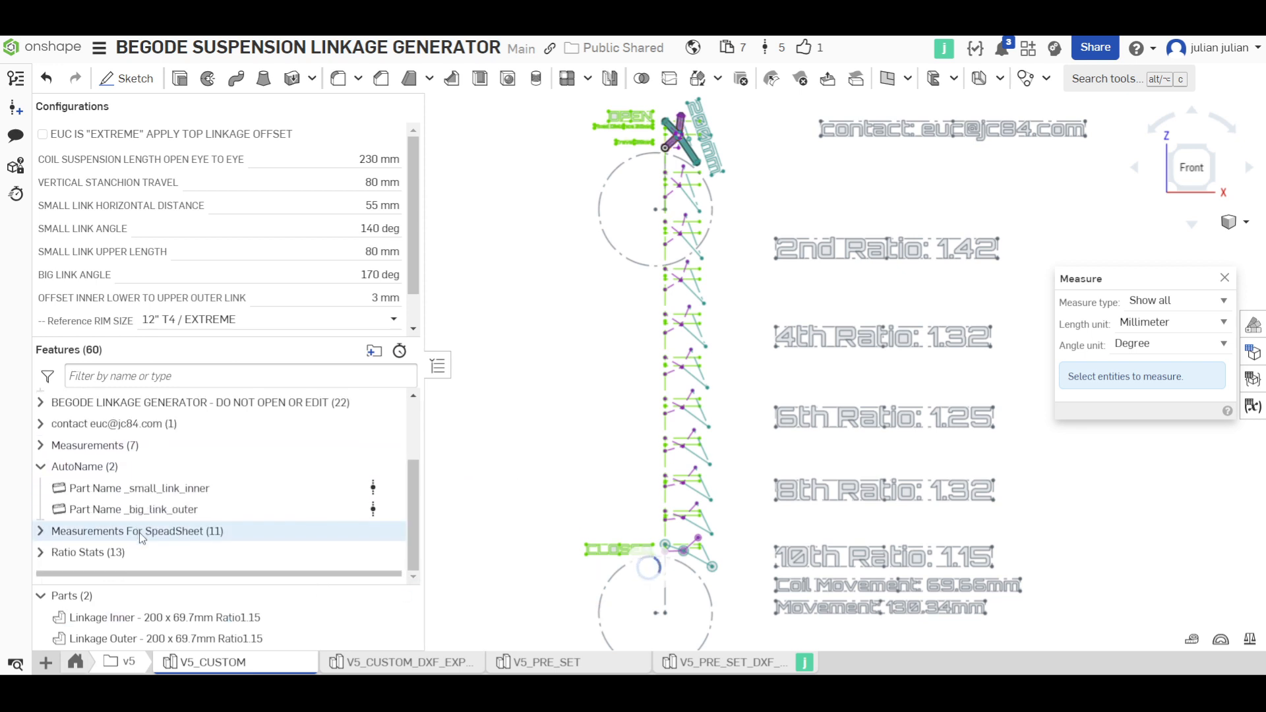
click(41, 466)
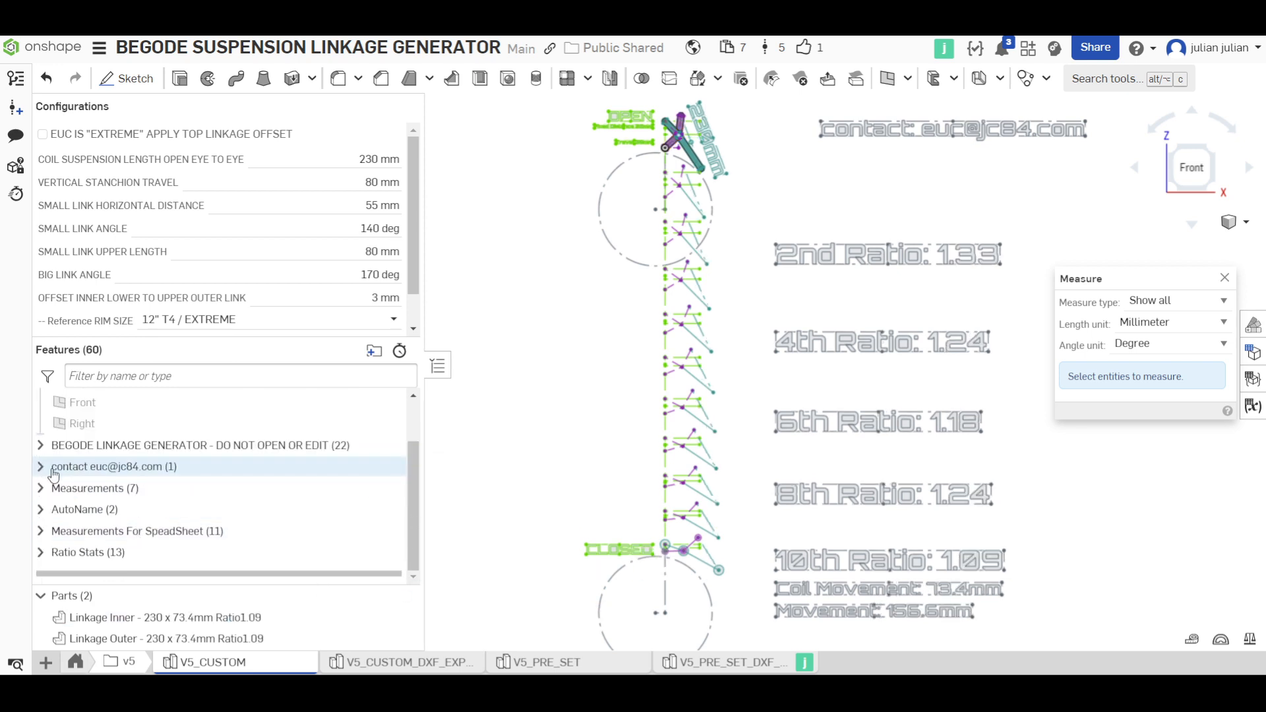
click(40, 531)
scroll(244, 511, down, 6)
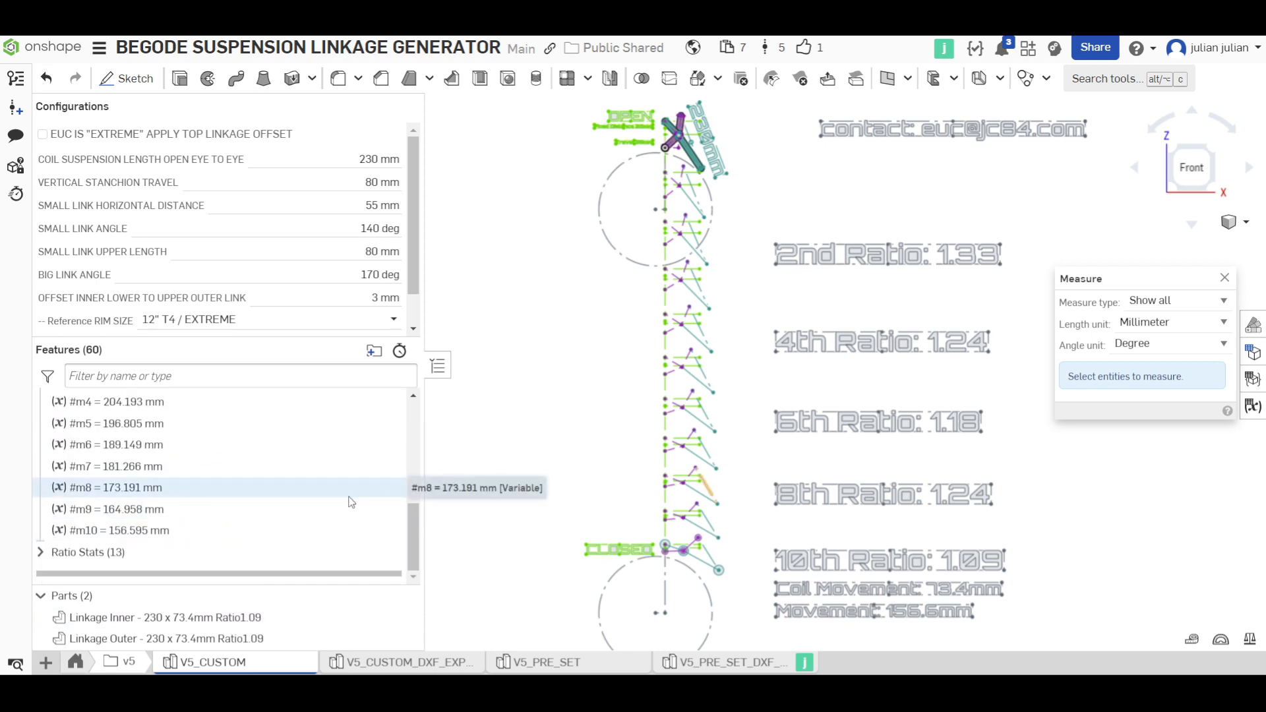
mouse_move(774, 236)
mouse_down()
mouse_move(868, 287)
mouse_move(1012, 288)
mouse_up()
click(440, 412)
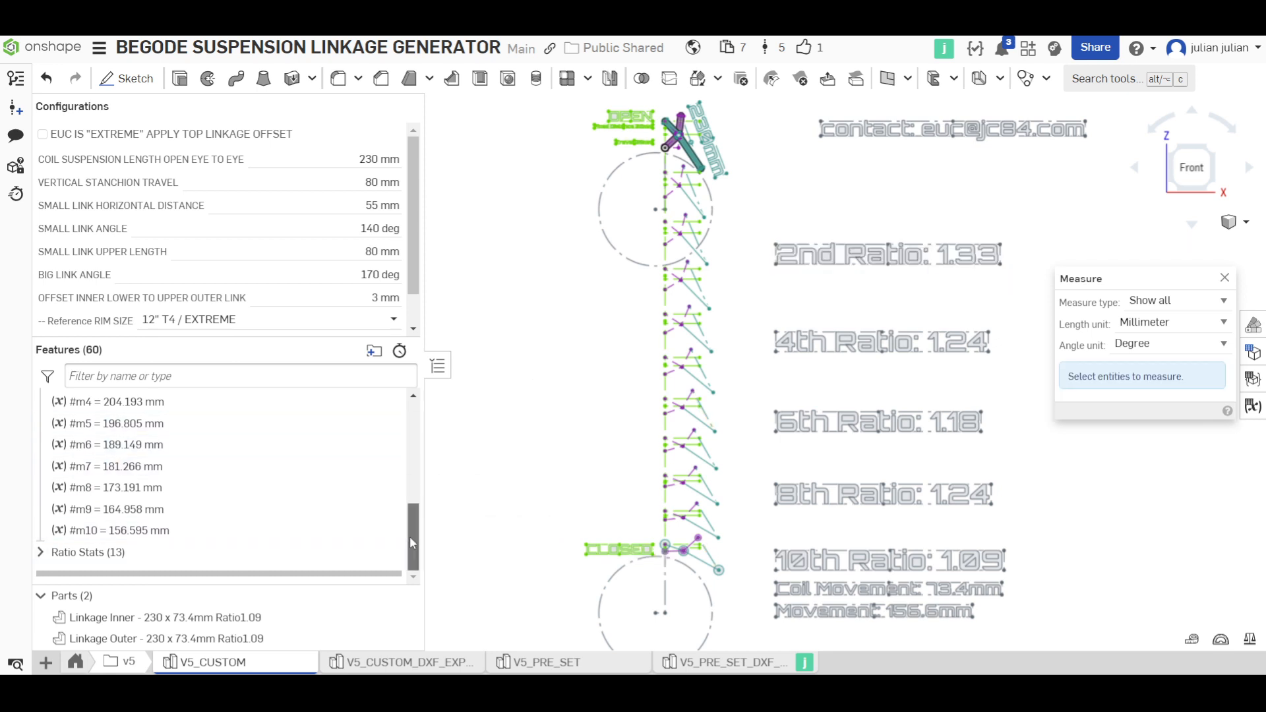
drag(413, 543, 415, 524)
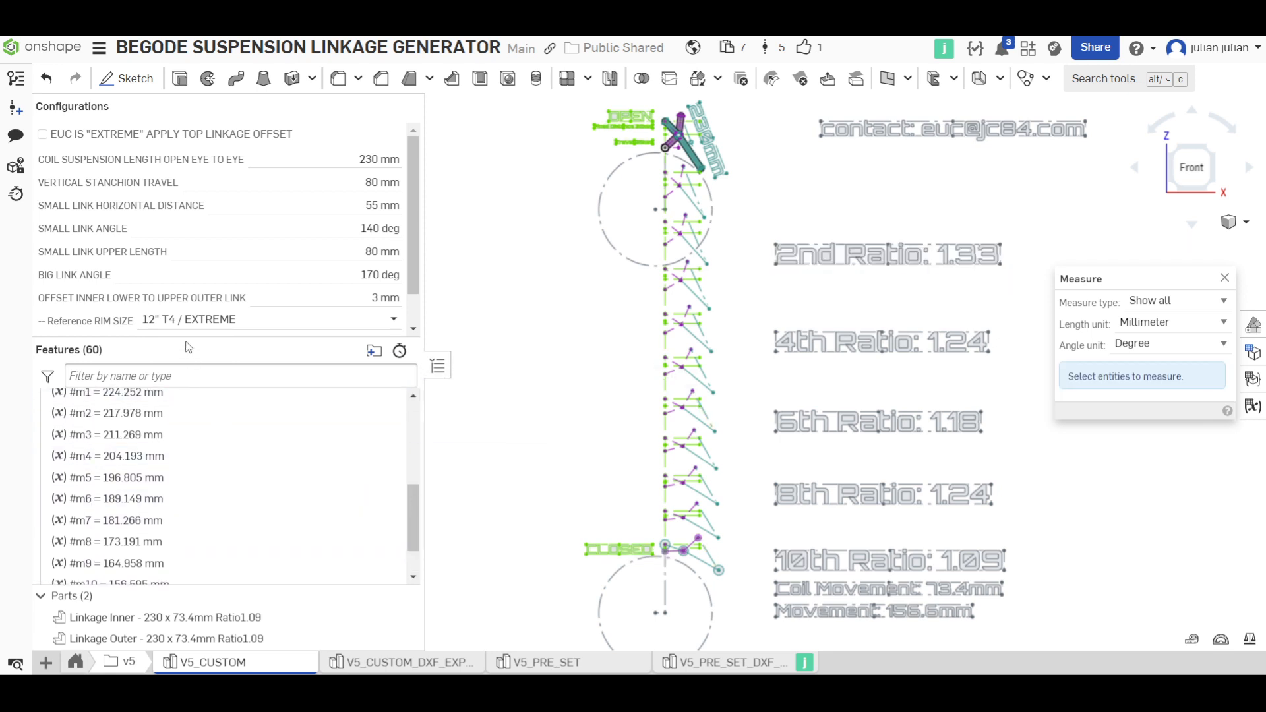
drag(186, 337, 229, 192)
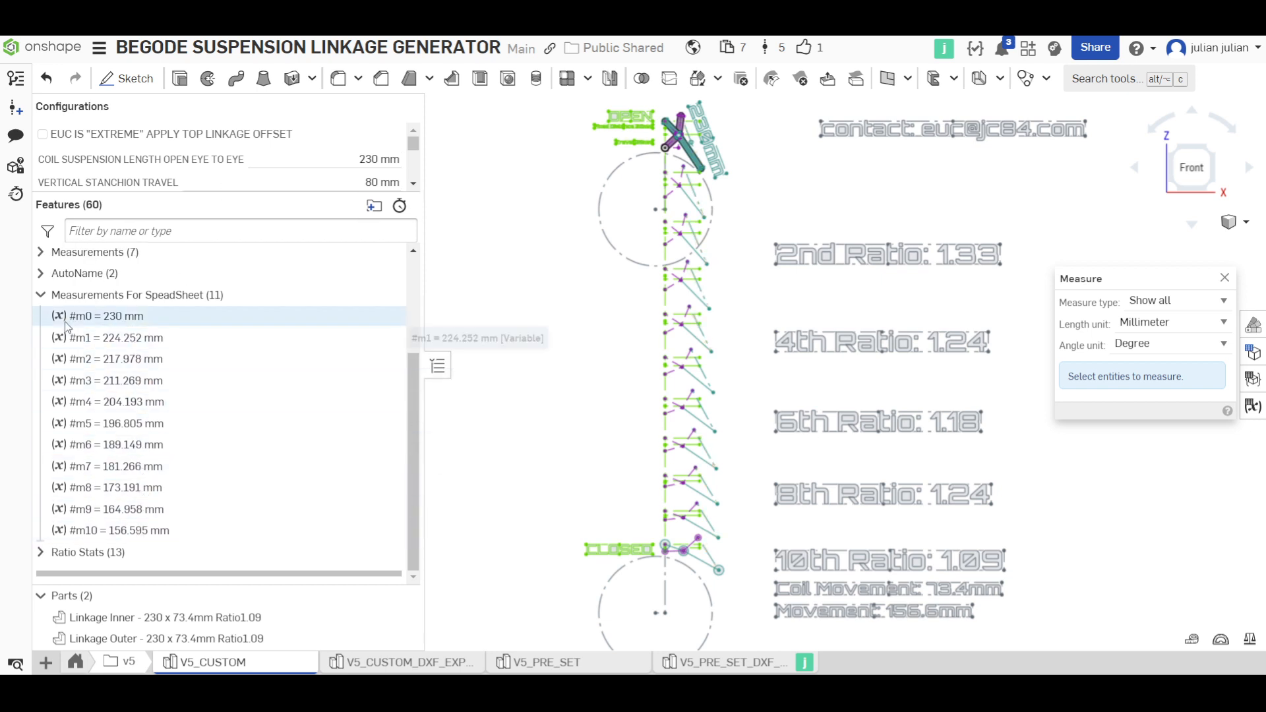
click(43, 302)
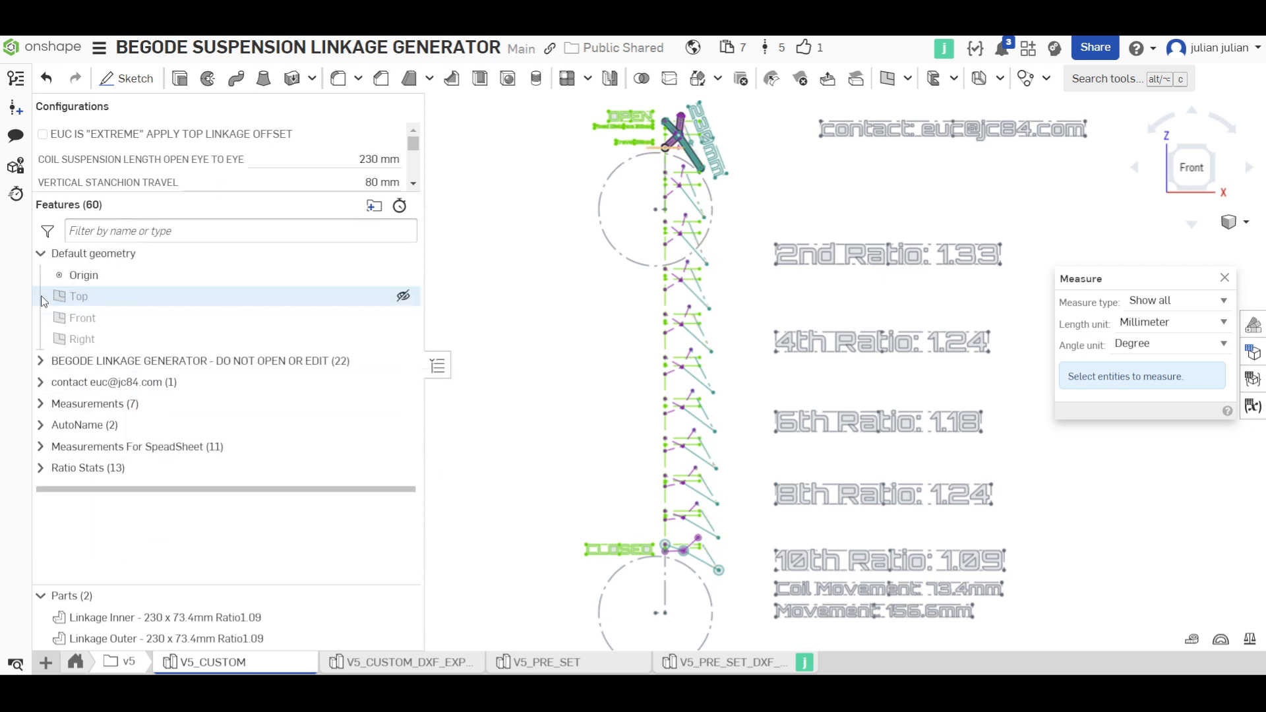
Step: Review the 2nd to 8th ratio variables in the Ratio Stats folder, collapse it, and enlarge the Configurations area again
click(40, 468)
scroll(193, 429, down, 4)
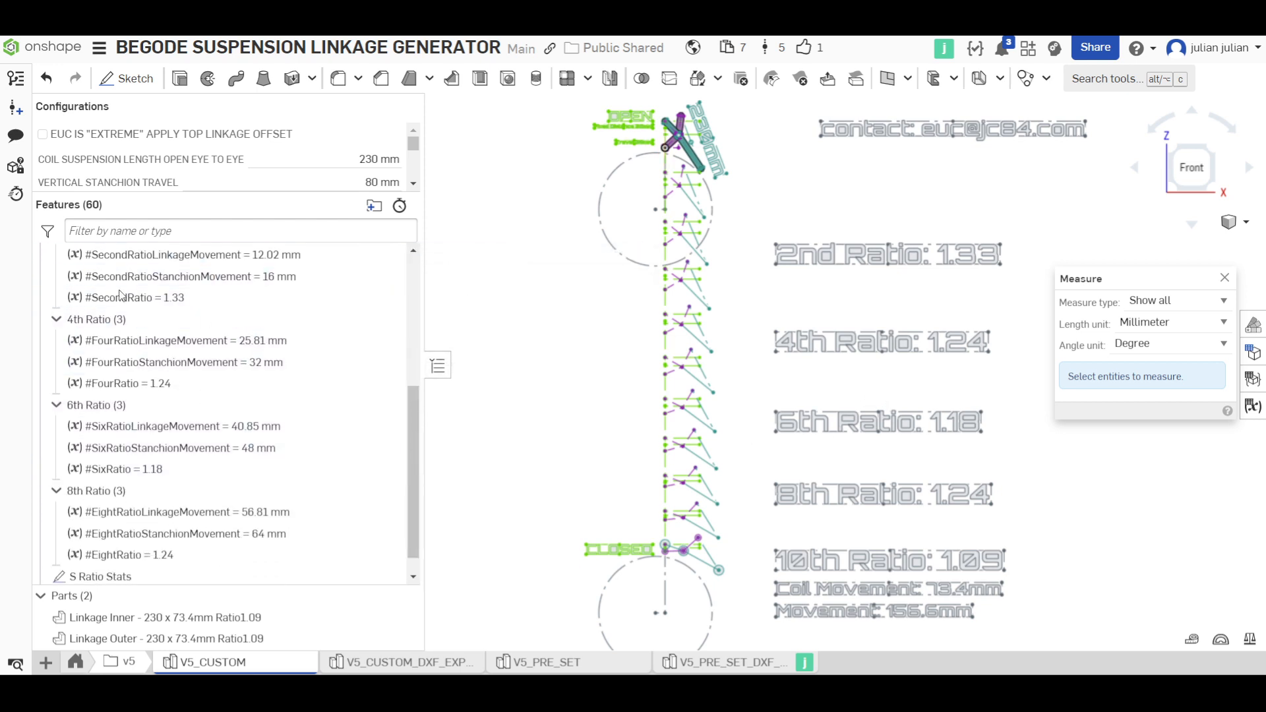
scroll(42, 302, up, 2)
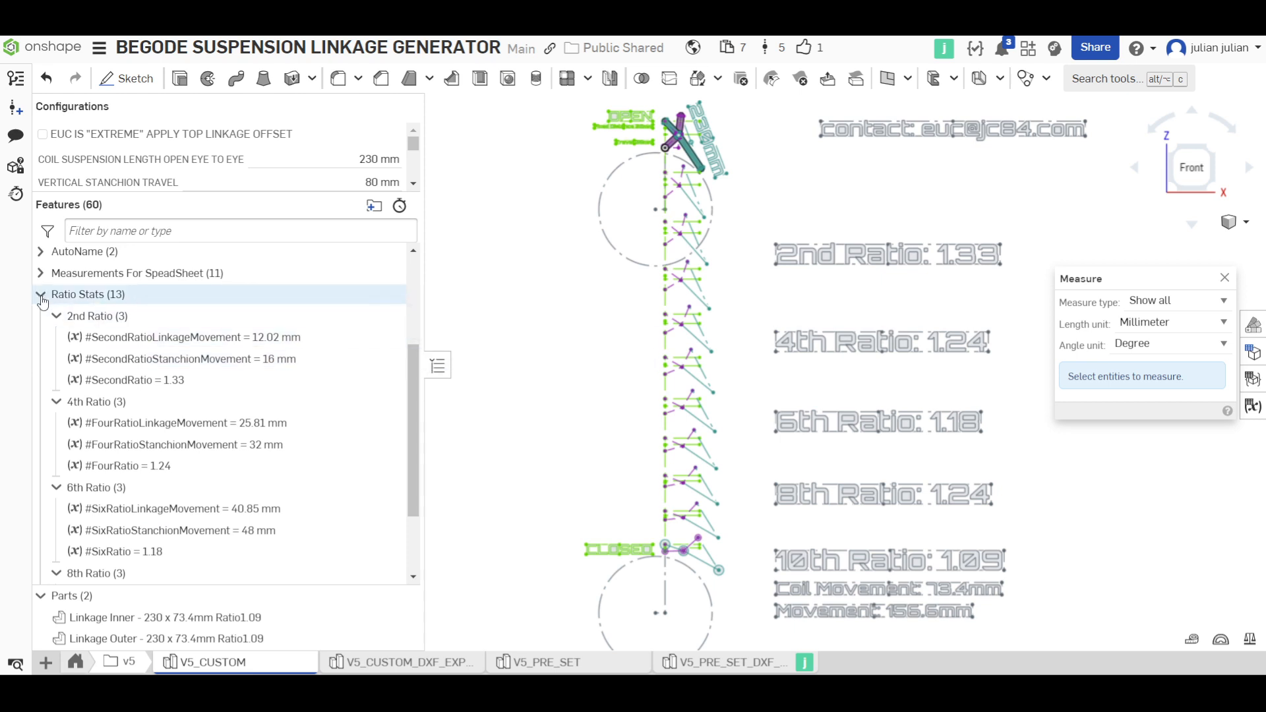
click(40, 295)
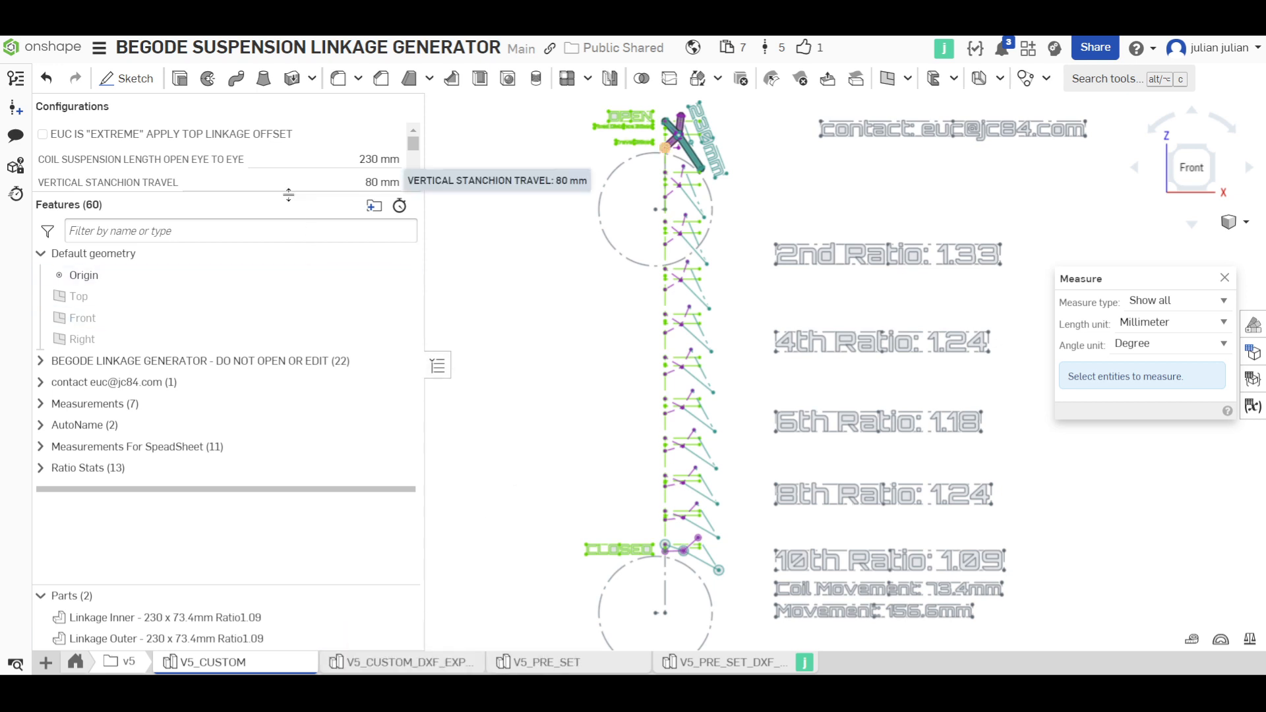
drag(292, 201, 290, 418)
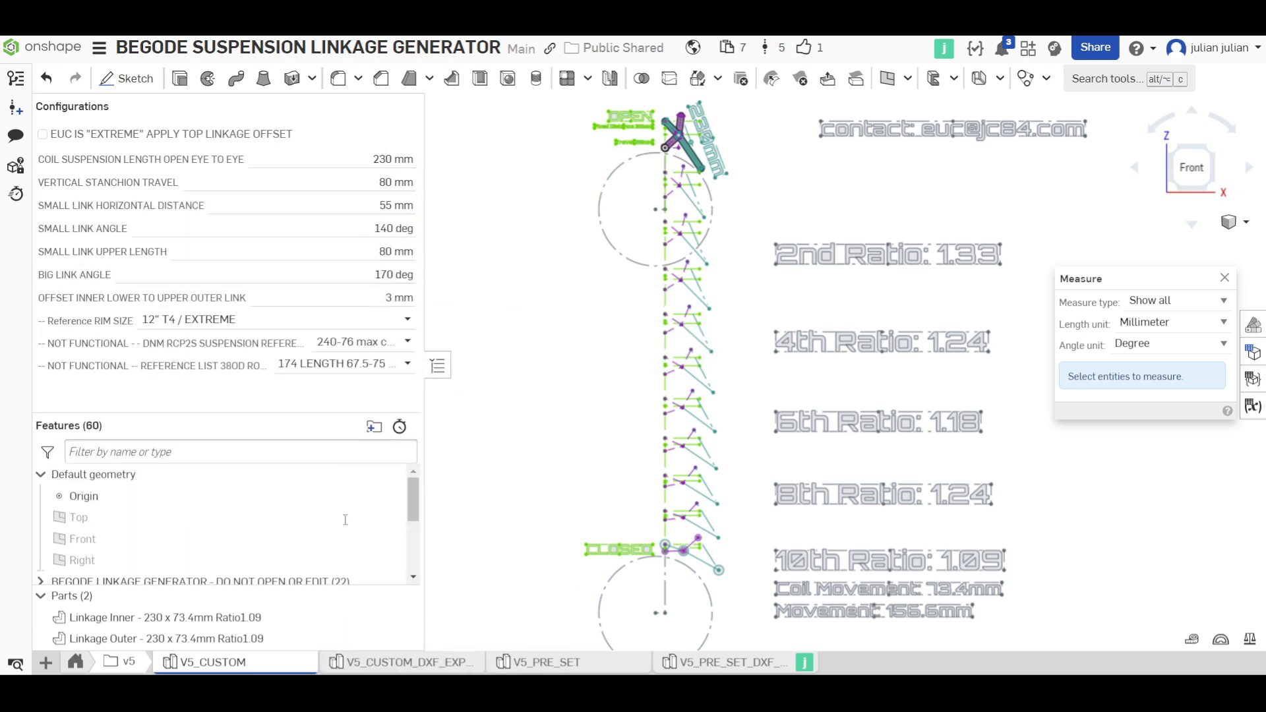
Step: In V5_CUSTOM_DXF_EXPORT, set the derived linkage's coil suspension length to 220 mm, vertical stanchion travel to 80 mm and small link horizontal distance to 70 mm
click(405, 662)
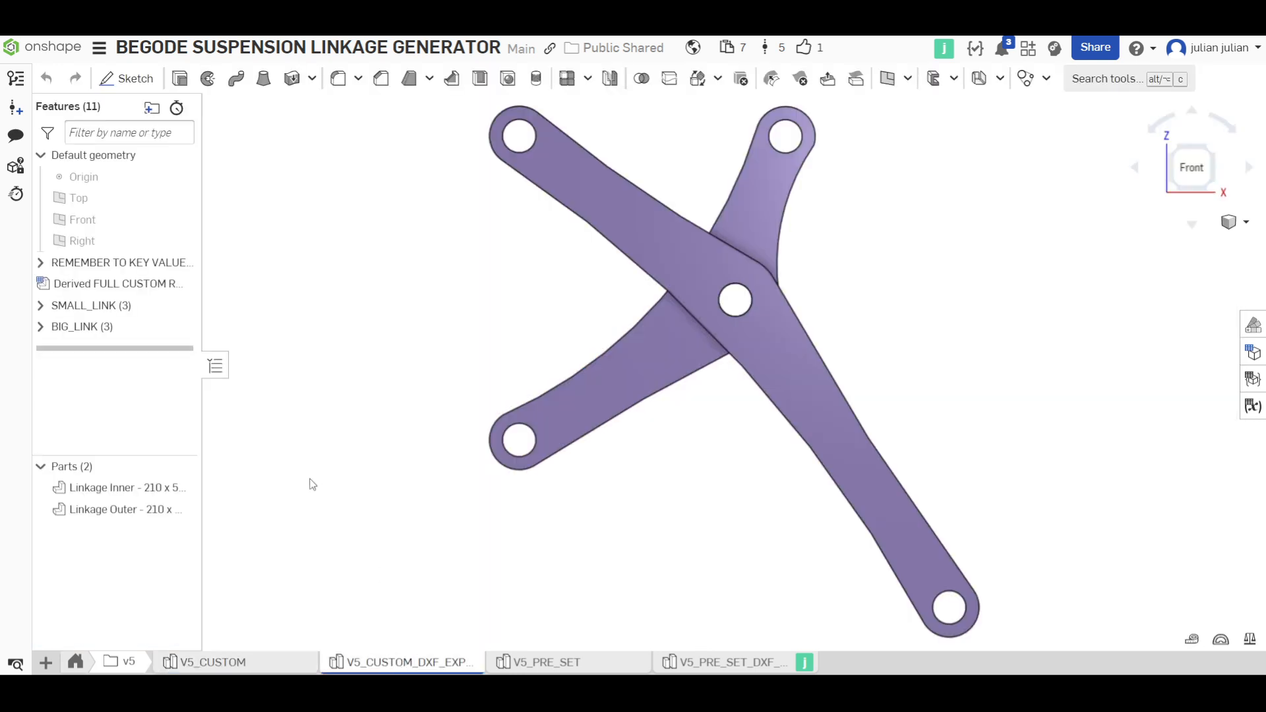
double_click(145, 283)
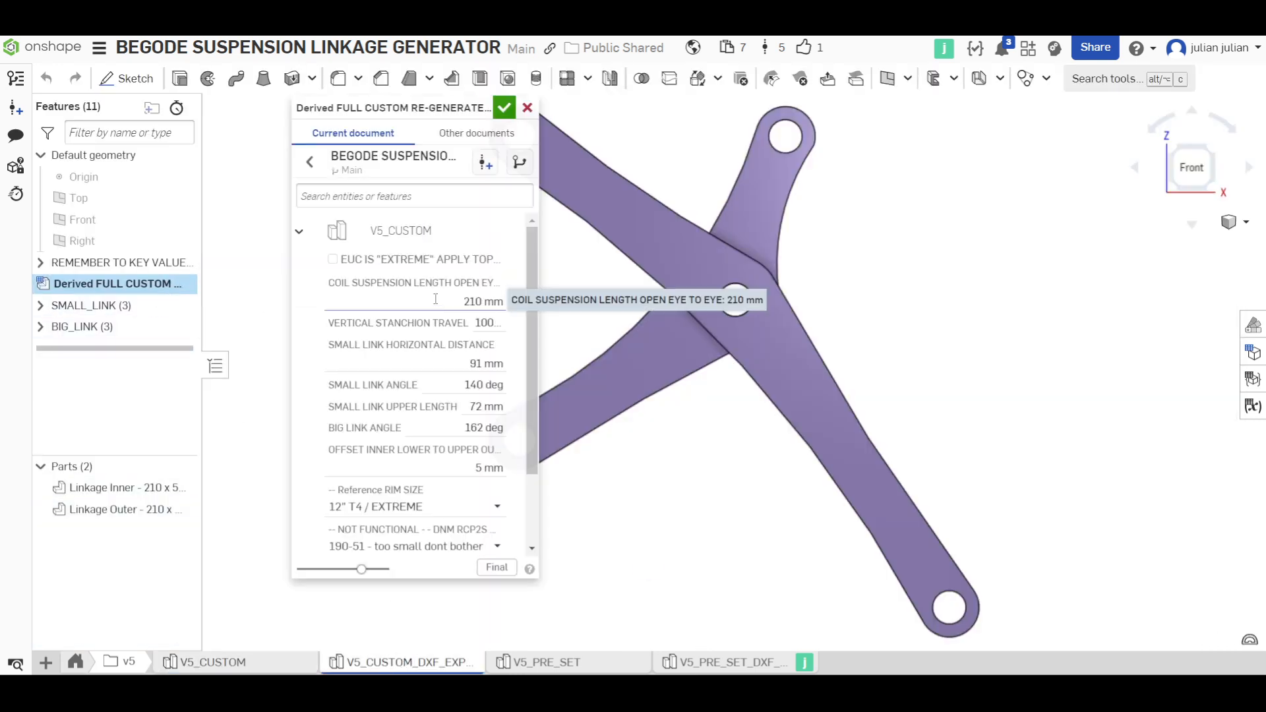
click(484, 301)
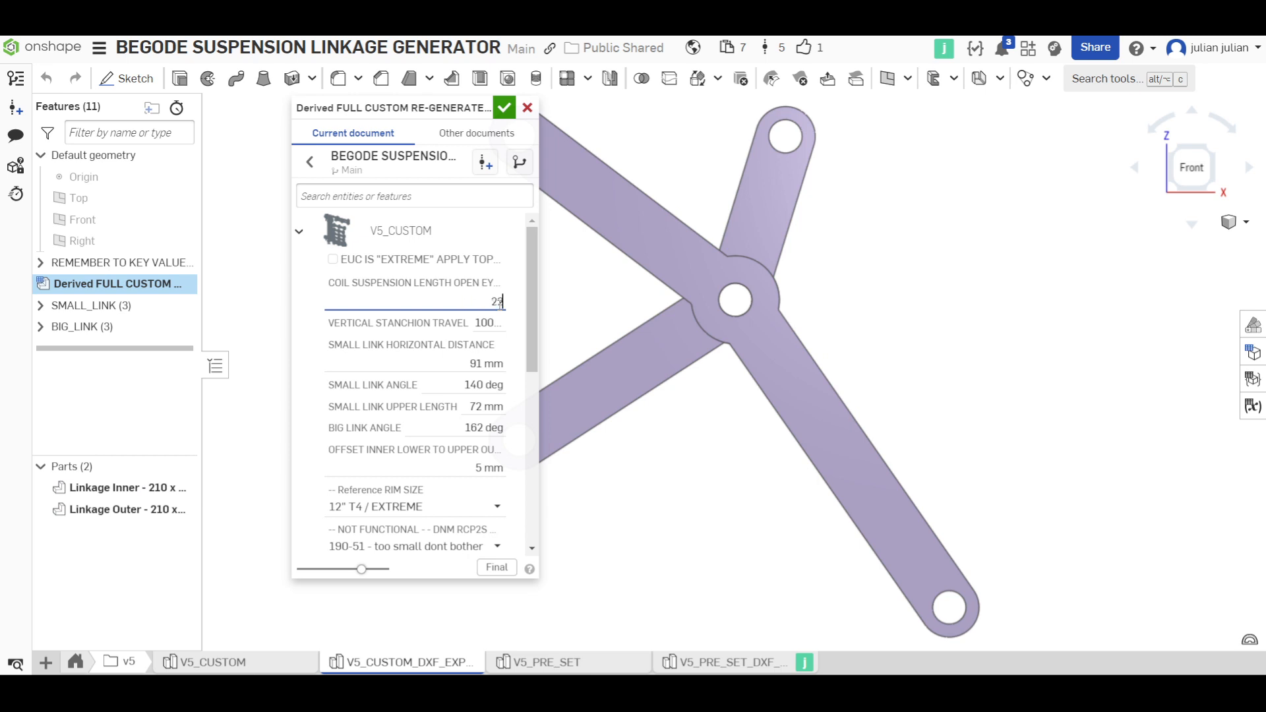
click(486, 323)
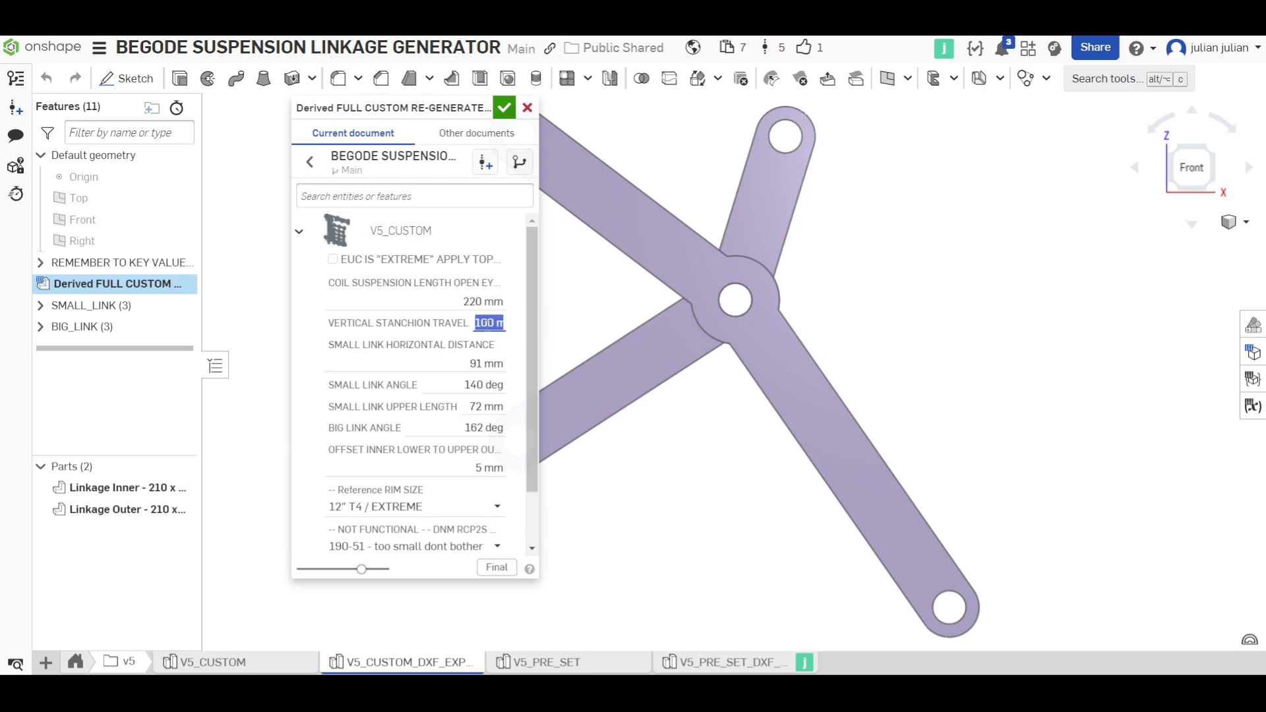
click(474, 359)
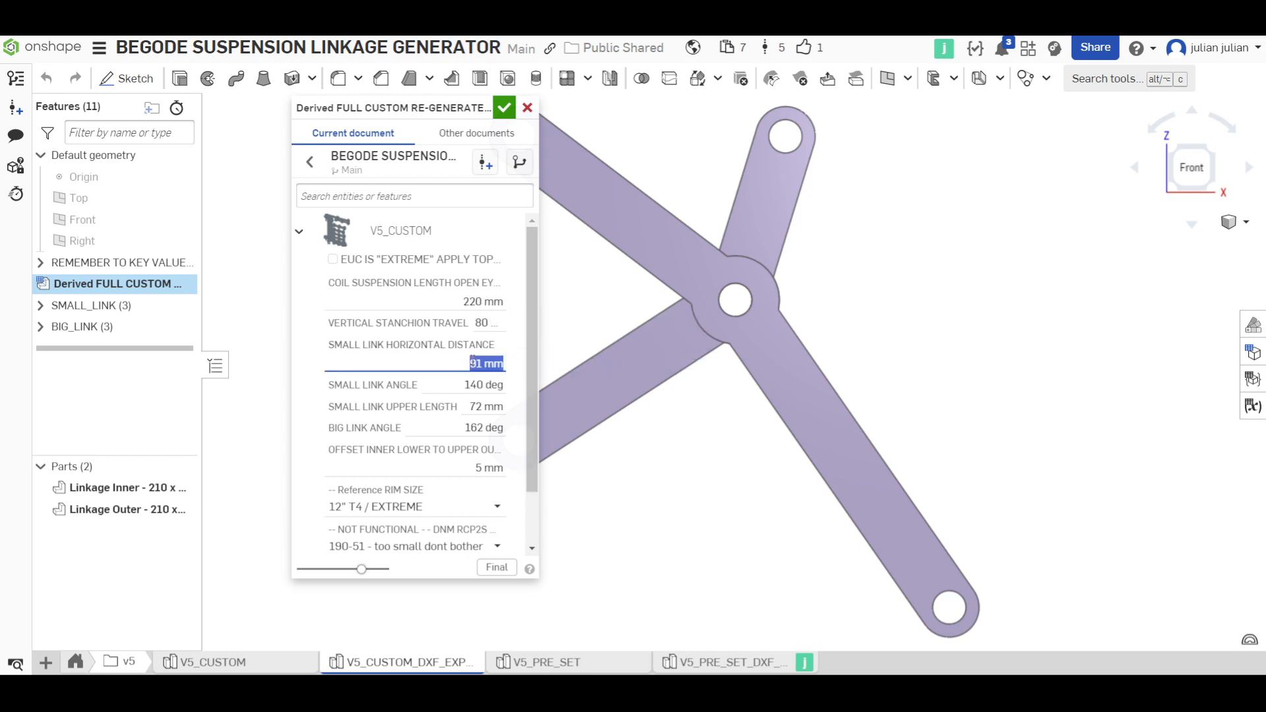
text(70)
click(505, 107)
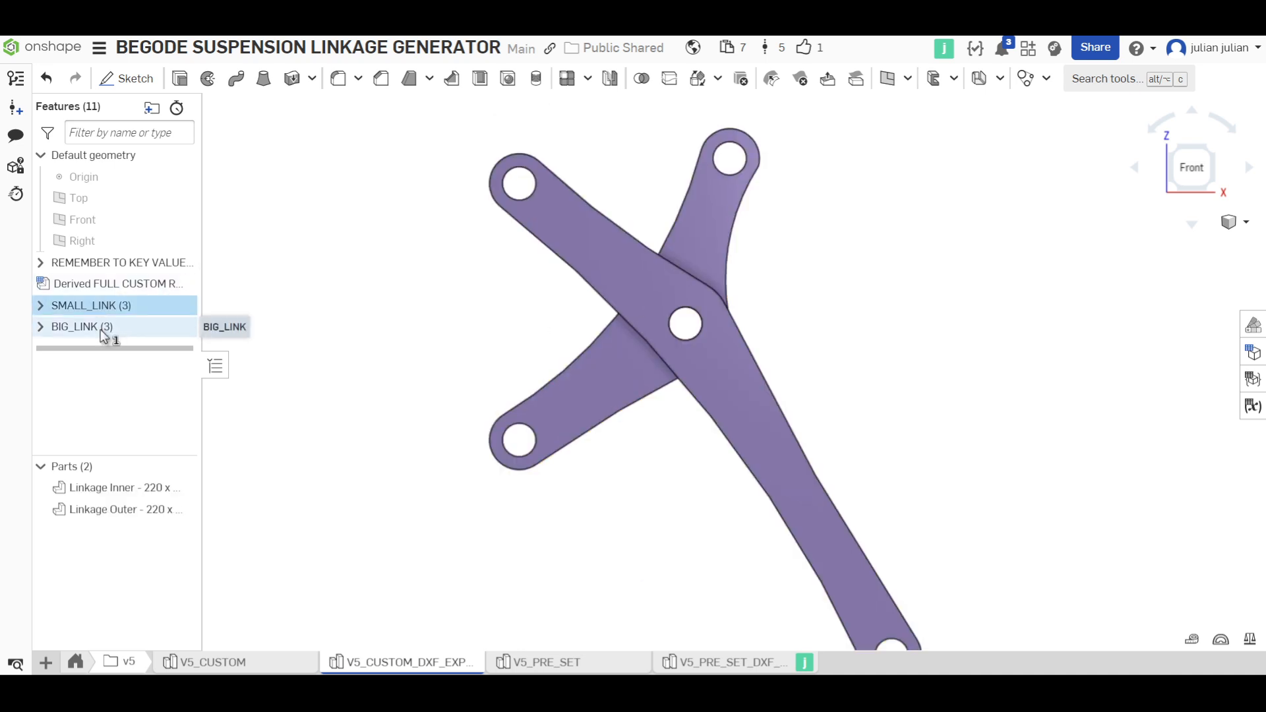
right_drag(761, 300, 464, 310)
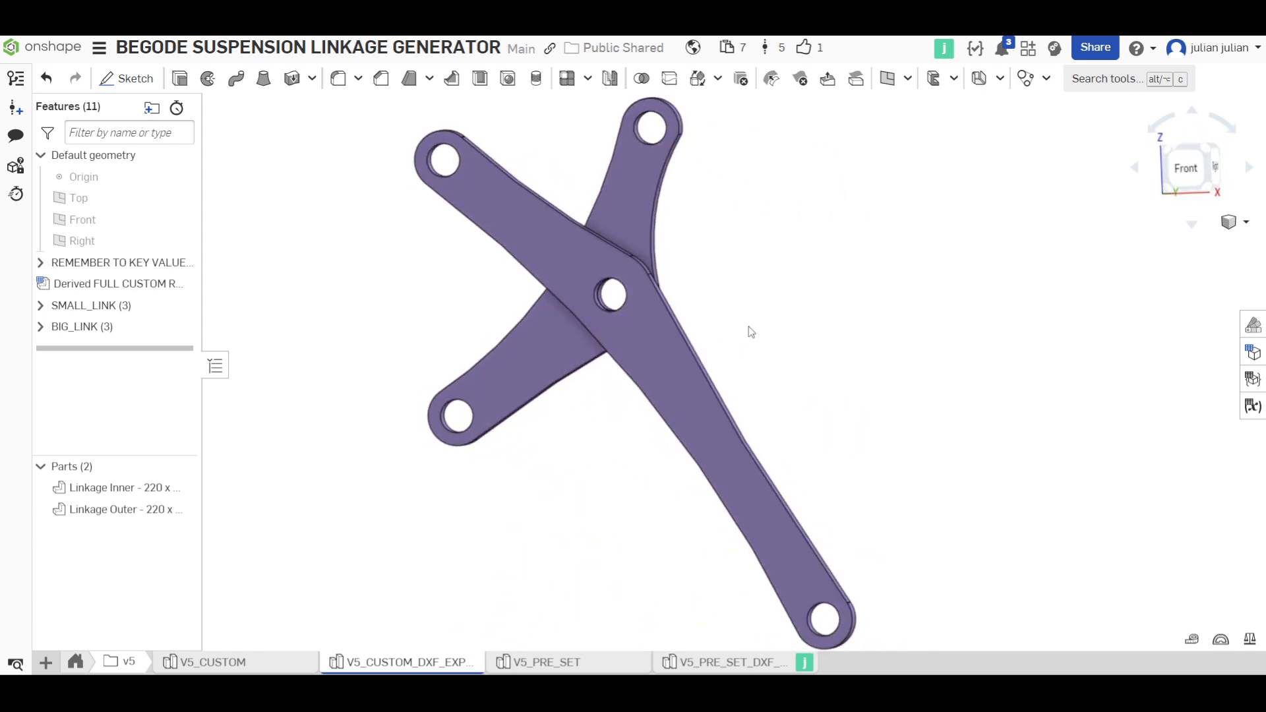
click(645, 334)
right_click(643, 329)
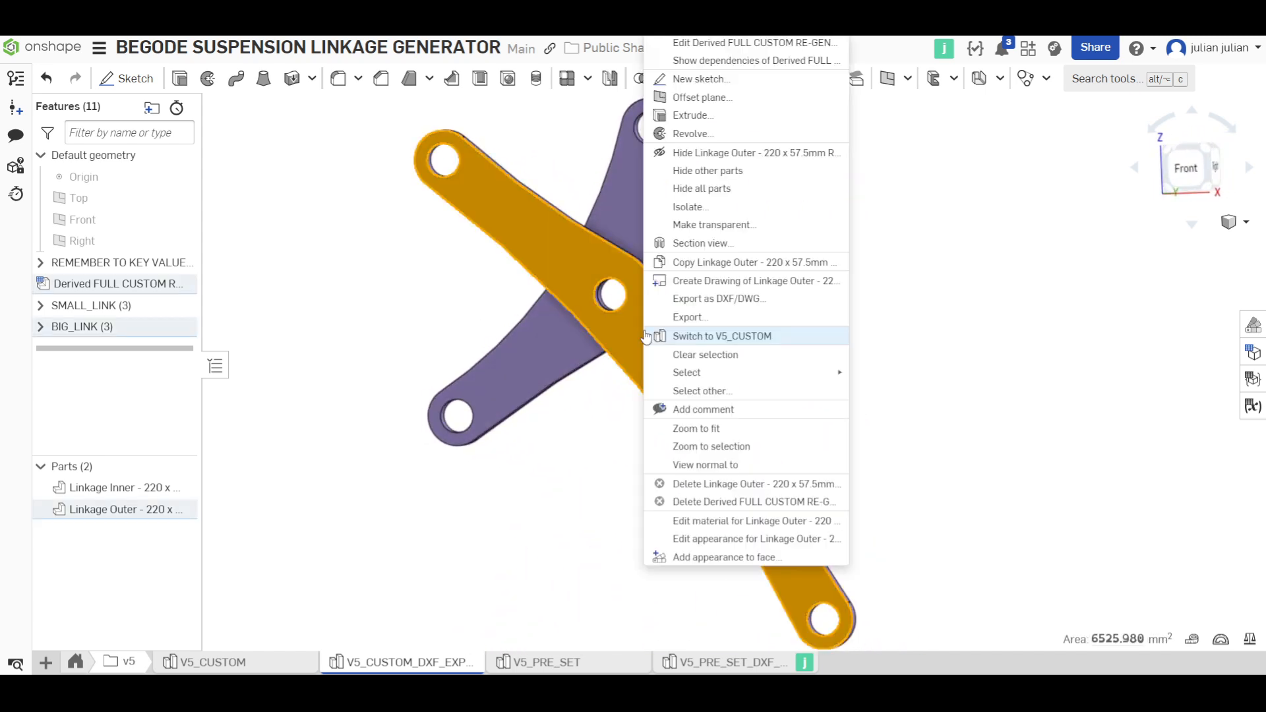
click(725, 316)
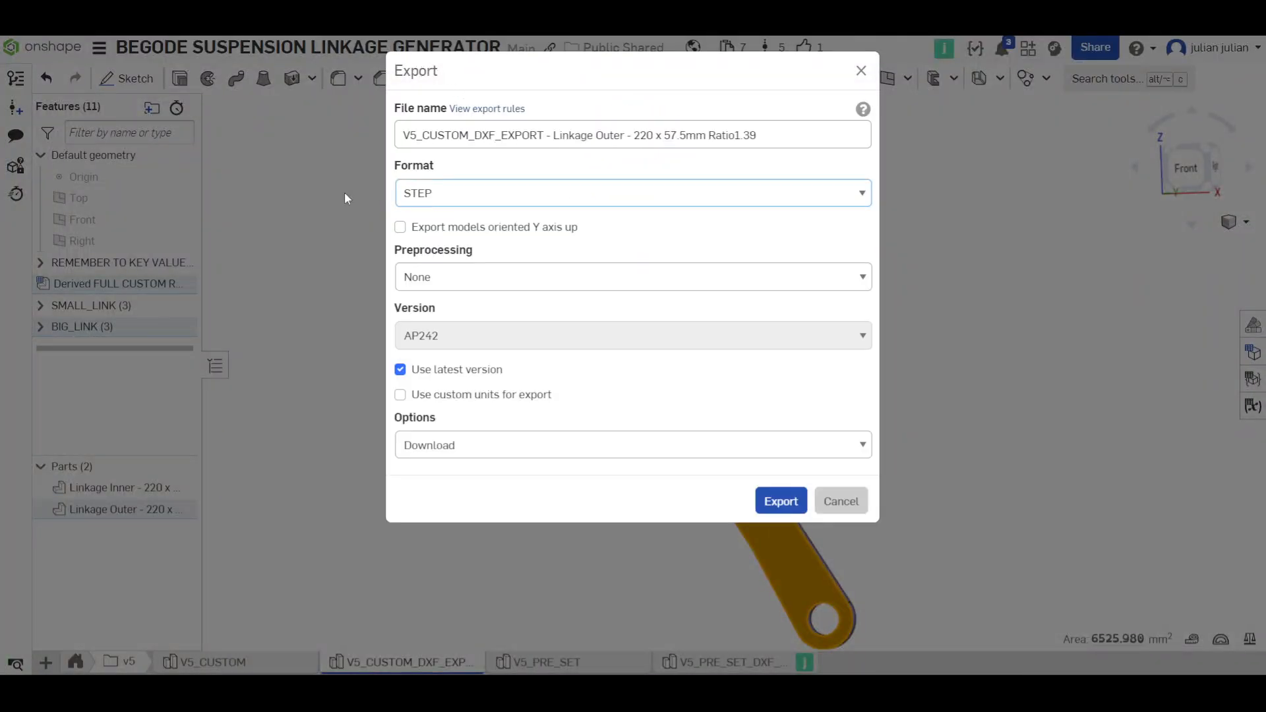
click(821, 503)
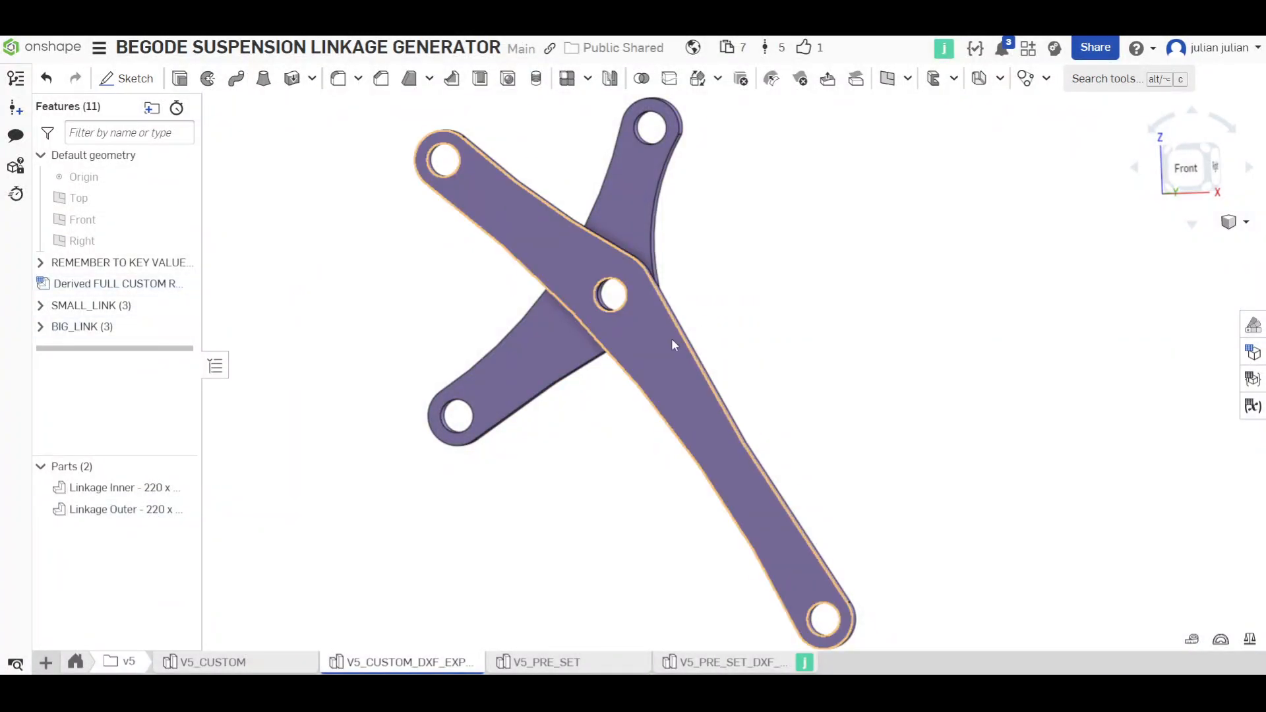
Step: Export the outer linkage's front face as a DXF in Release 14 format with the download option, keeping the suggested file name
right_click(671, 338)
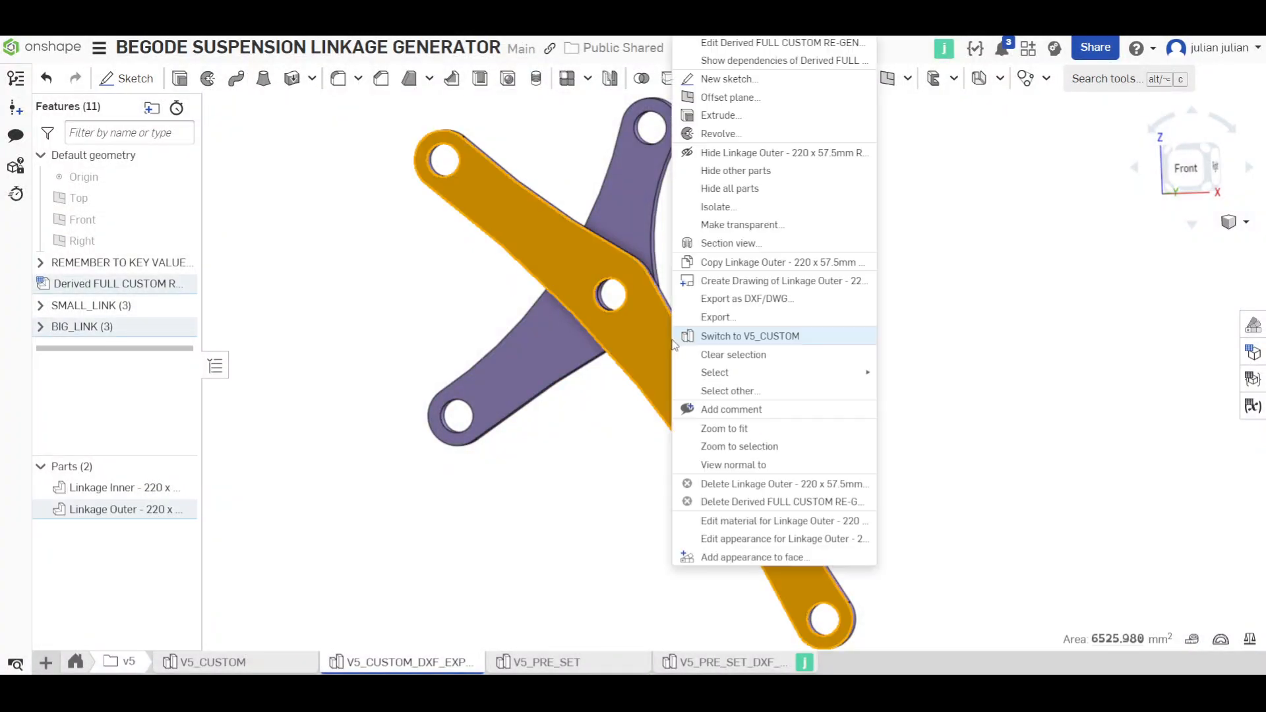
click(756, 302)
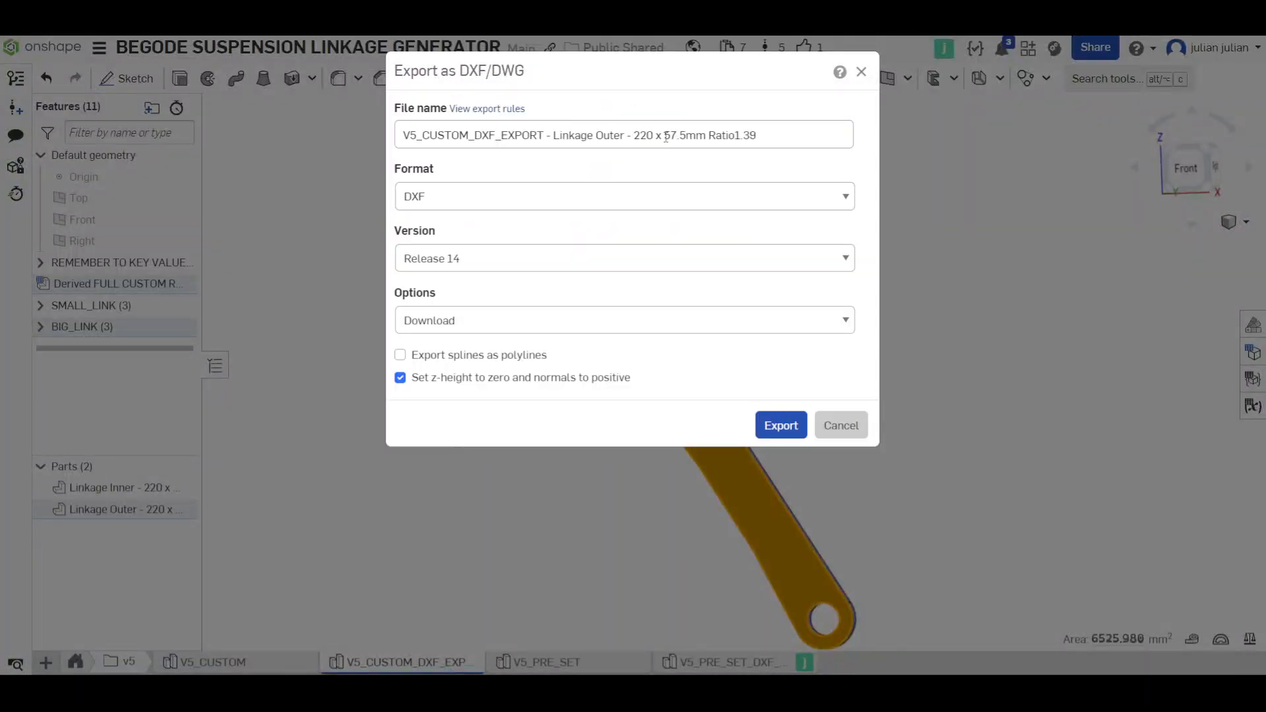
drag(762, 141, 336, 141)
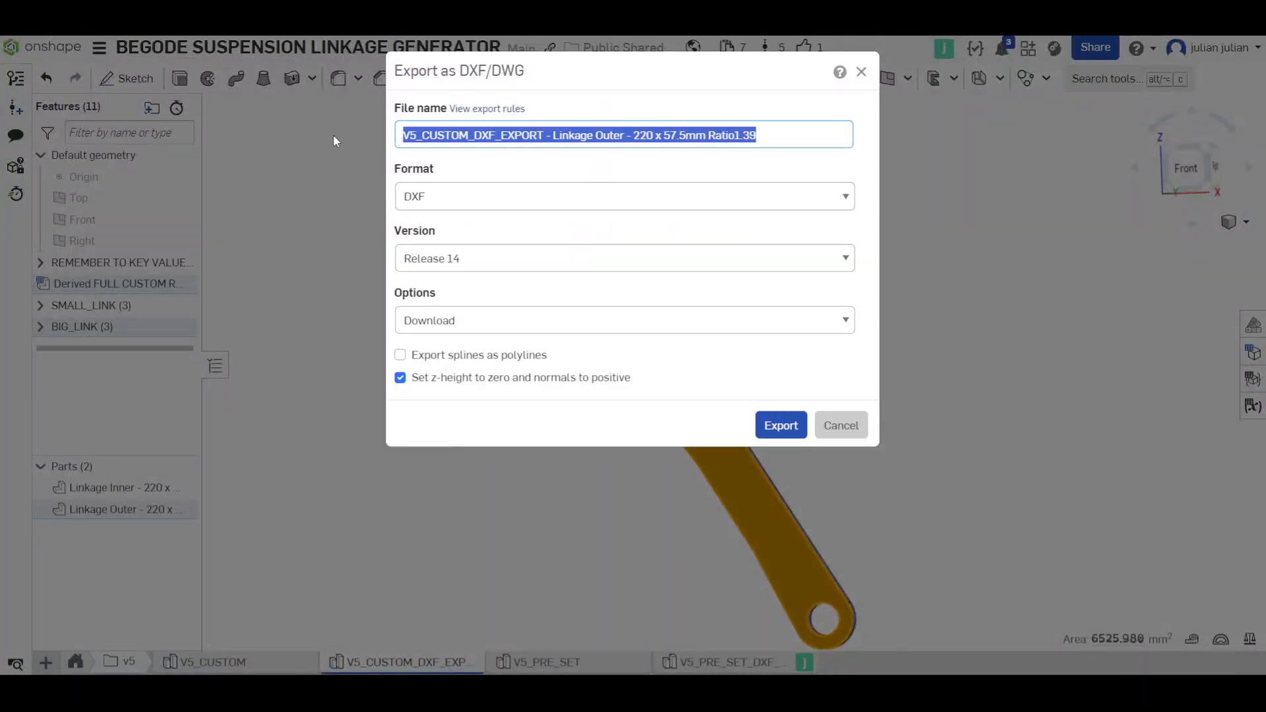
click(791, 423)
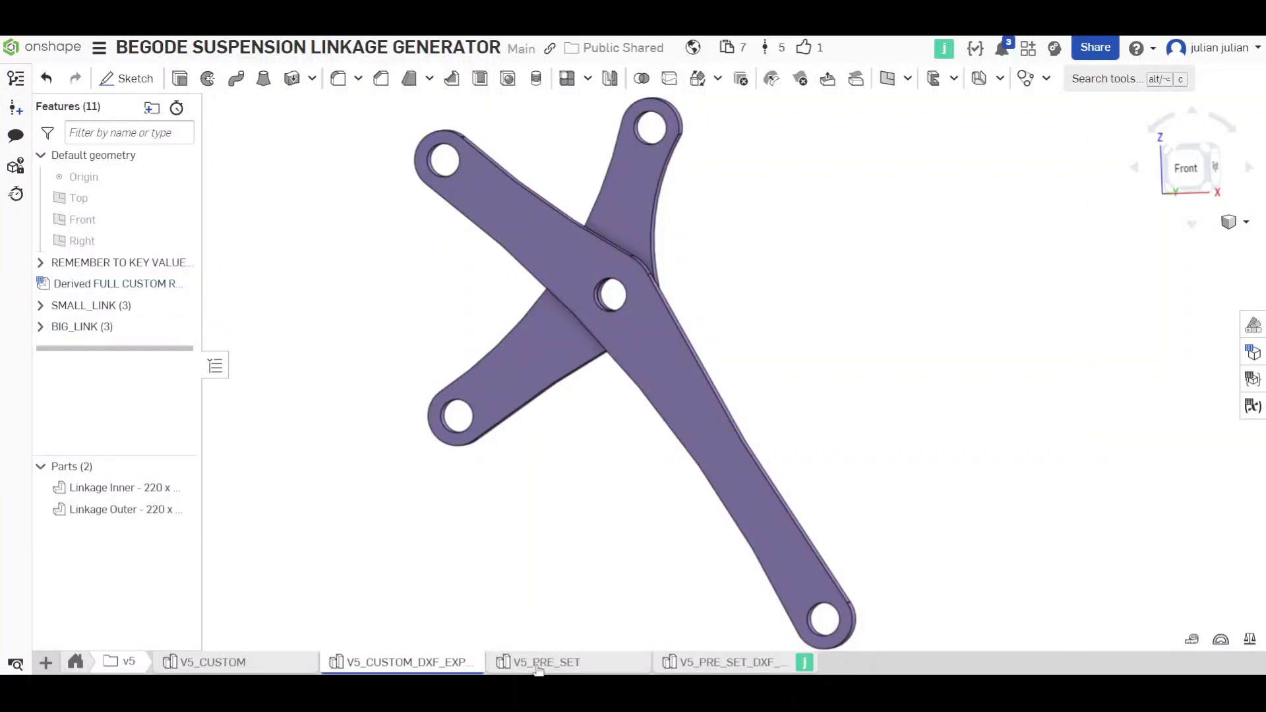
Step: Open V5_PRE_SET and expand Measure For SpreadSheet to read variables #m0 to #m10
click(538, 665)
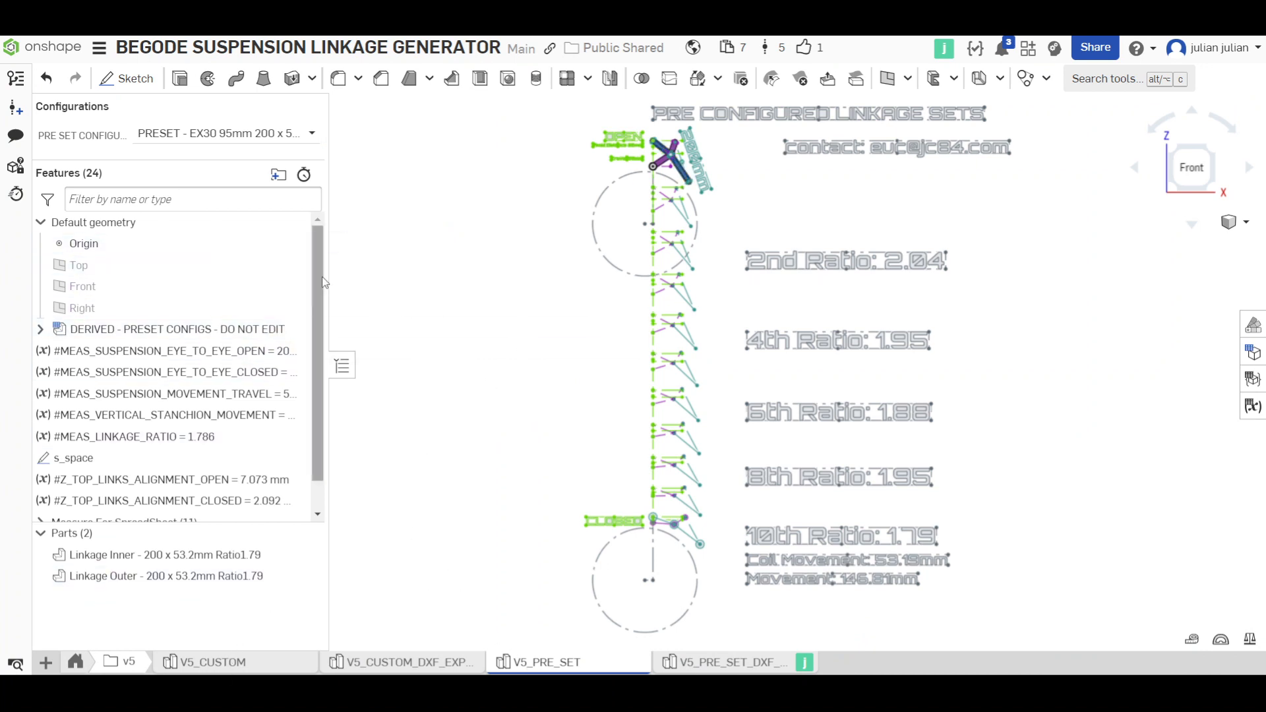
scroll(324, 282, down, 1)
click(79, 487)
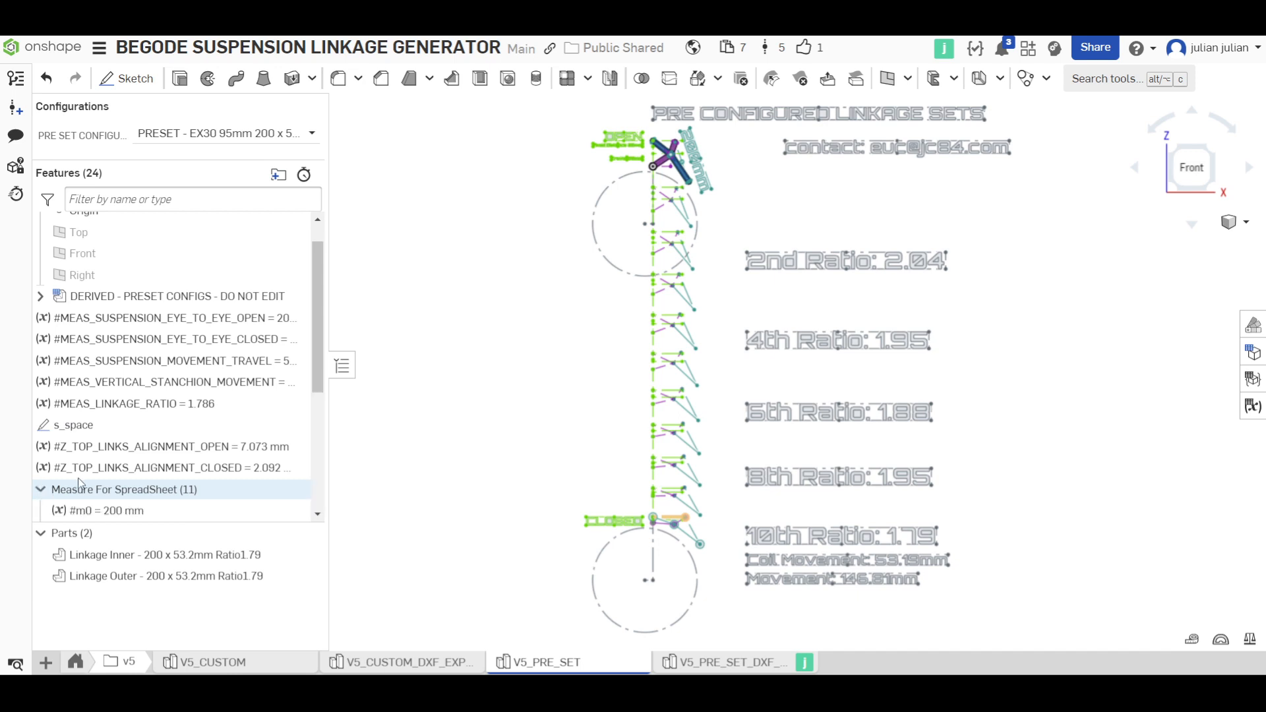
scroll(132, 422, down, 5)
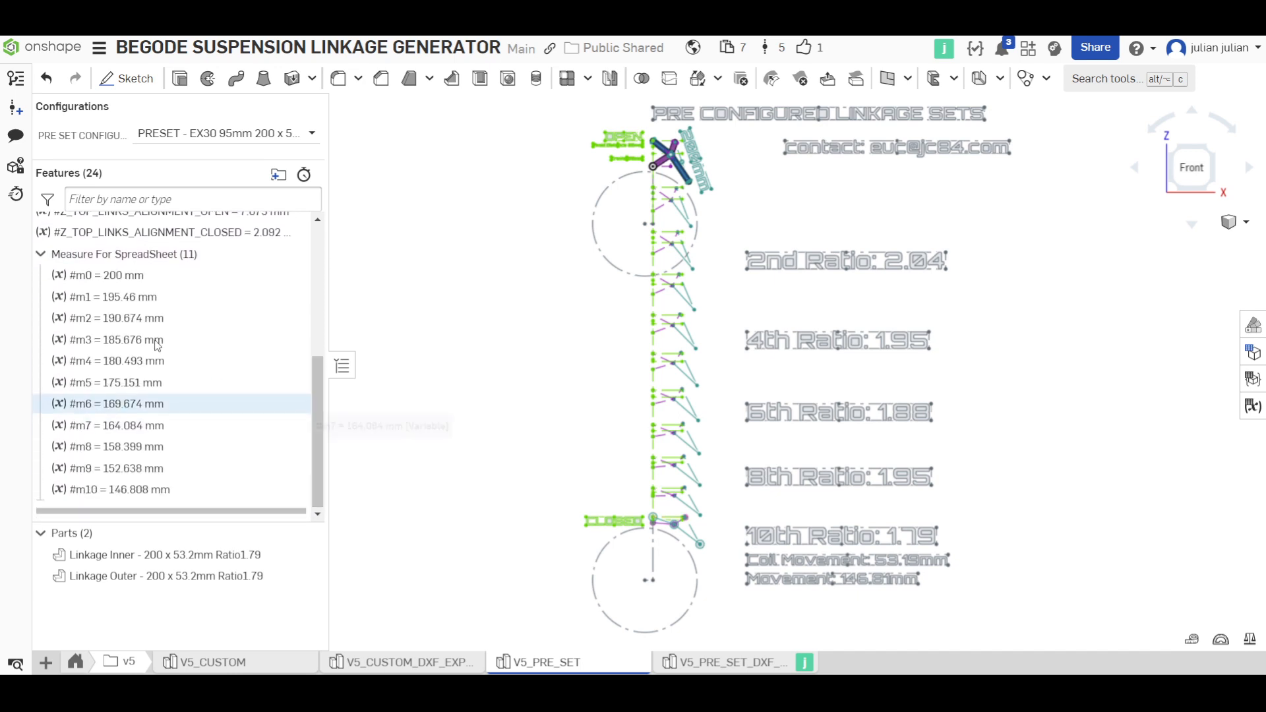
Step: Set the pre-set configuration to "PRESET - 70mm MASTER 200 x 53 RATIO 1.3"
click(156, 141)
scroll(332, 244, up, 10)
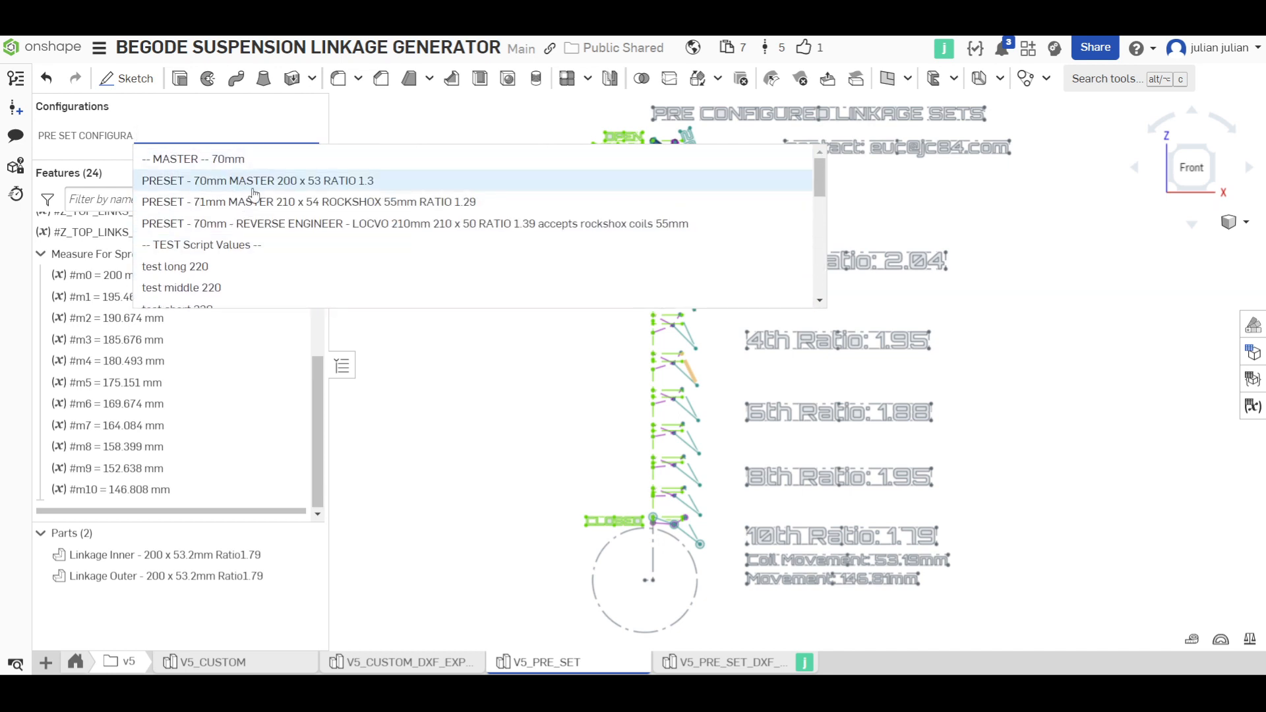
click(253, 189)
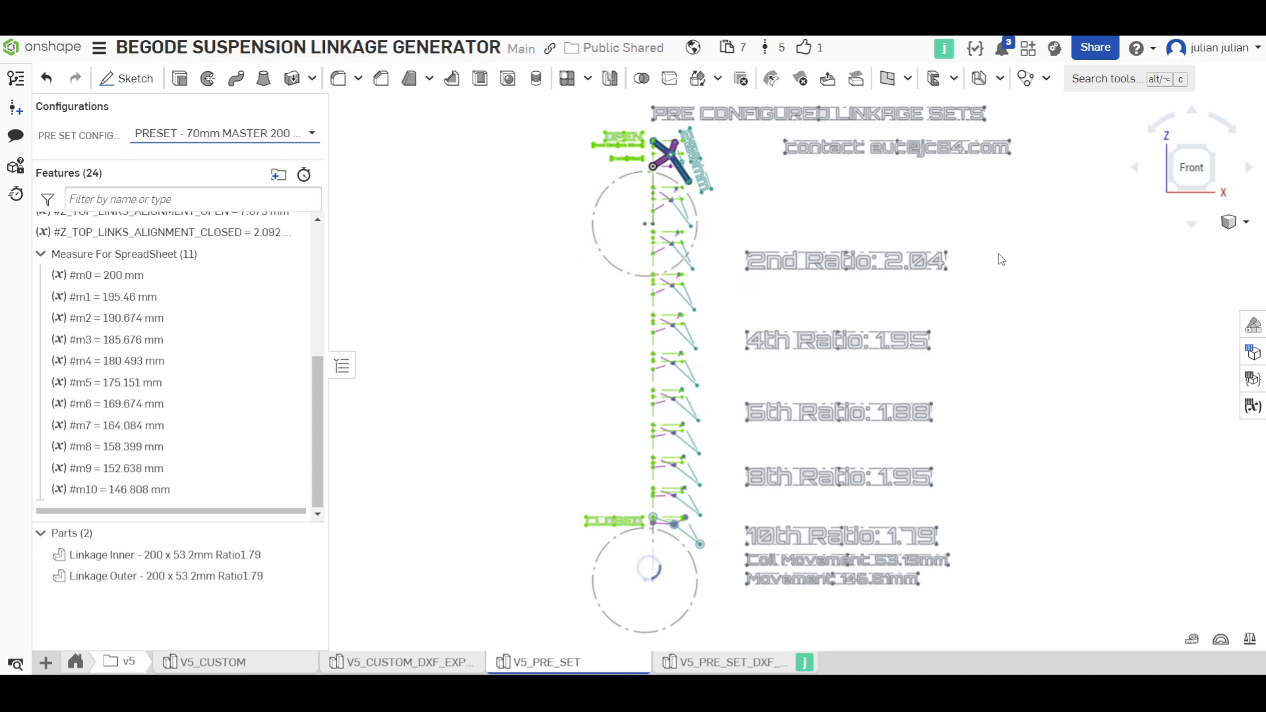
Step: Look over the PRE SET CONFIGURATION table of presets, close it, and review the ratio labels beside the linkage
click(1253, 353)
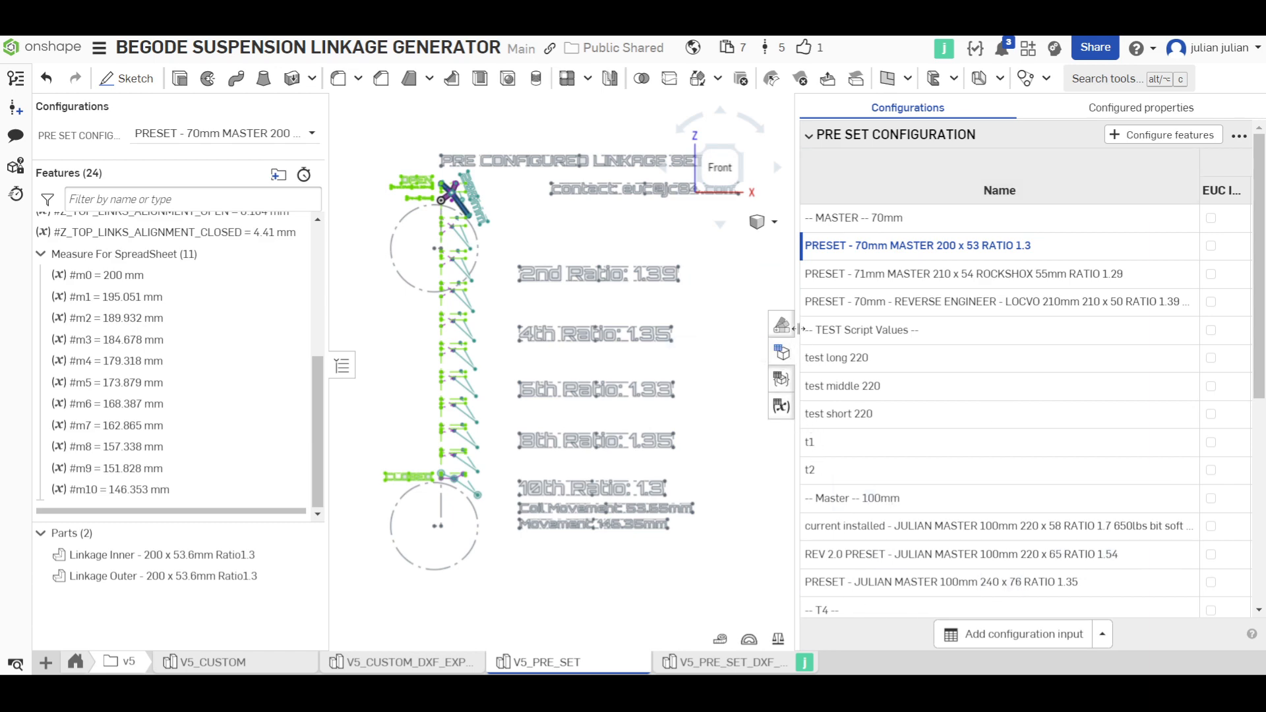
mouse_move(797, 328)
mouse_down()
mouse_move(472, 341)
mouse_move(884, 342)
mouse_up()
click(871, 356)
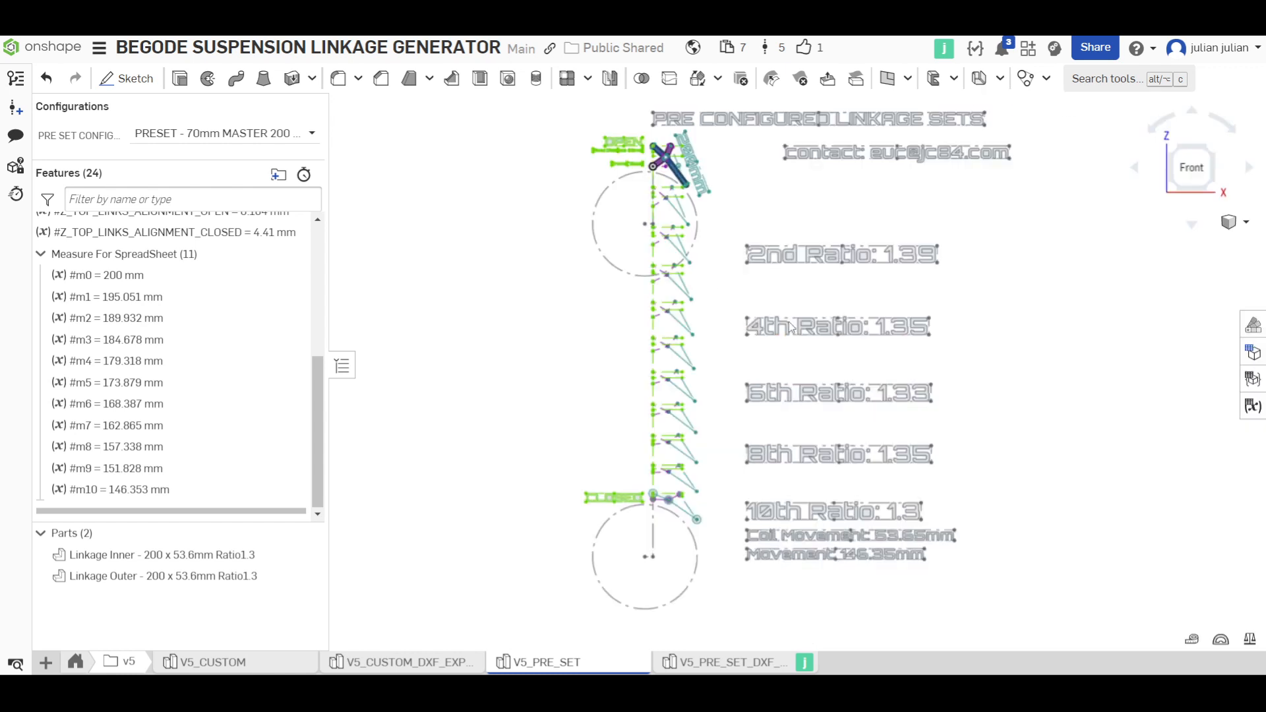
mouse_move(959, 231)
mouse_down()
mouse_move(888, 311)
mouse_move(785, 498)
mouse_move(706, 586)
mouse_up()
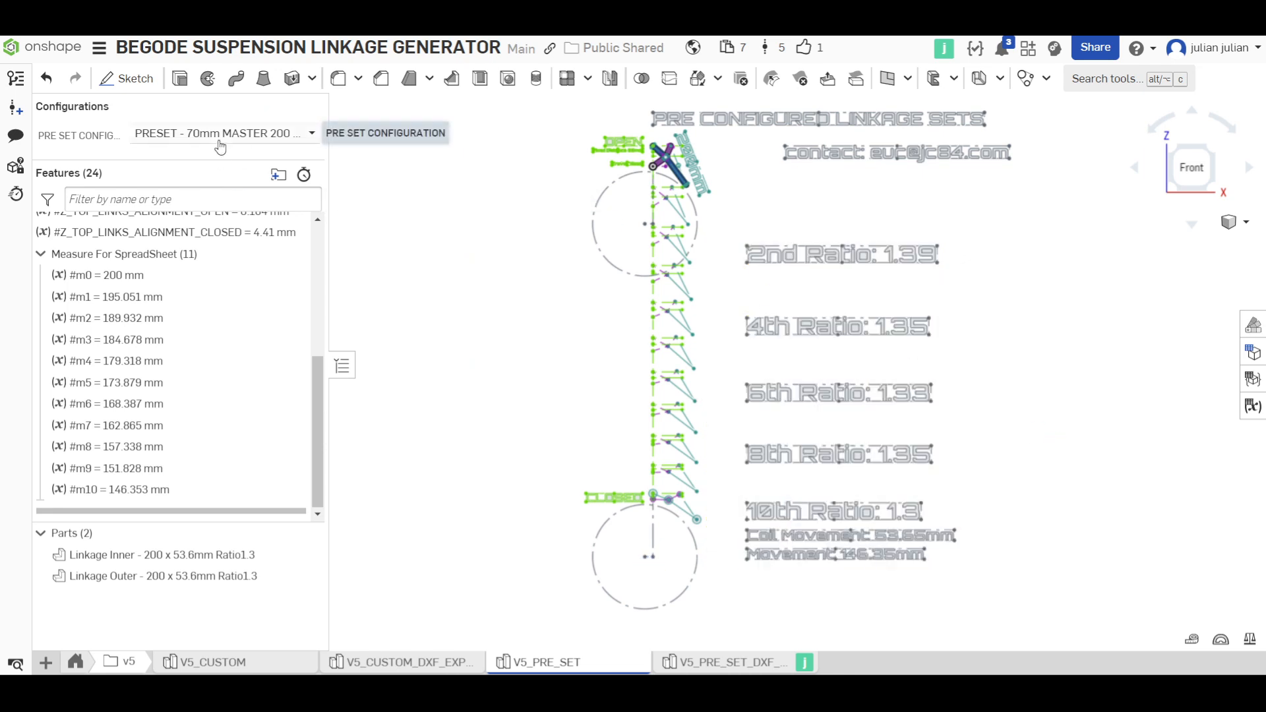
Step: Set the pre-set configuration to the 100mm master preset 240 x 76 RATIO 1.35
click(290, 133)
scroll(318, 251, down, 6)
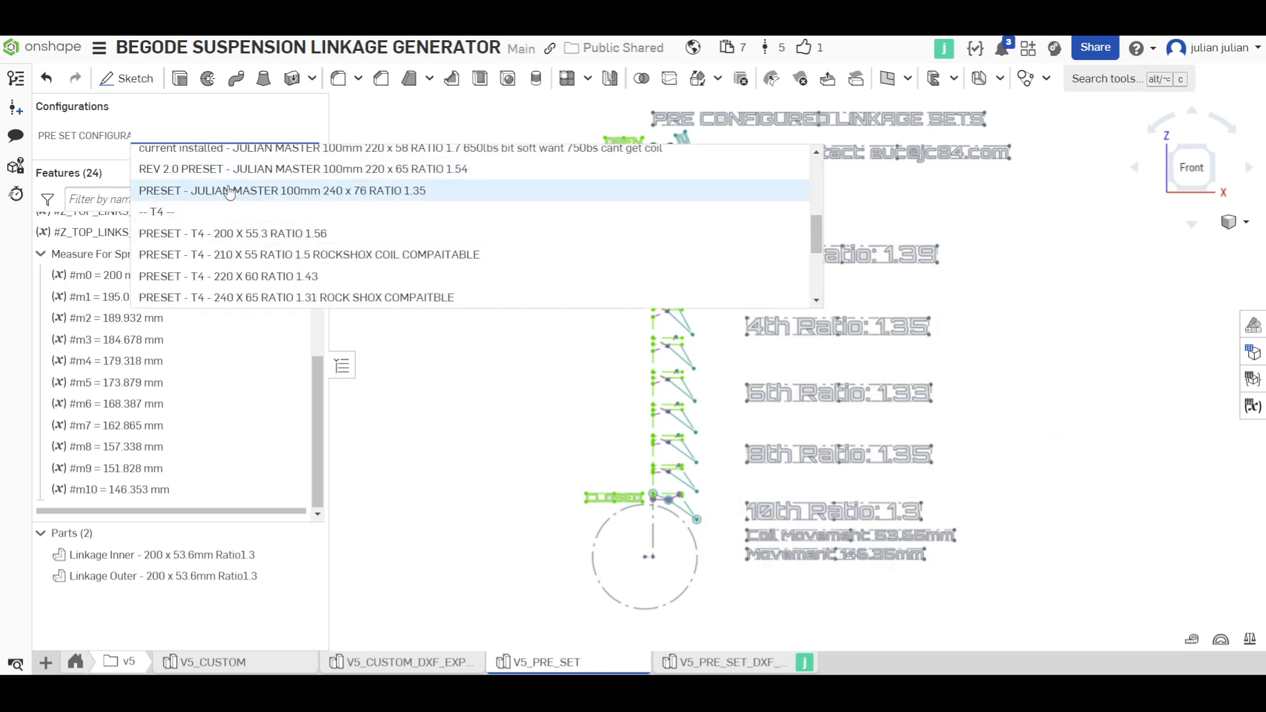
scroll(188, 201, up, 2)
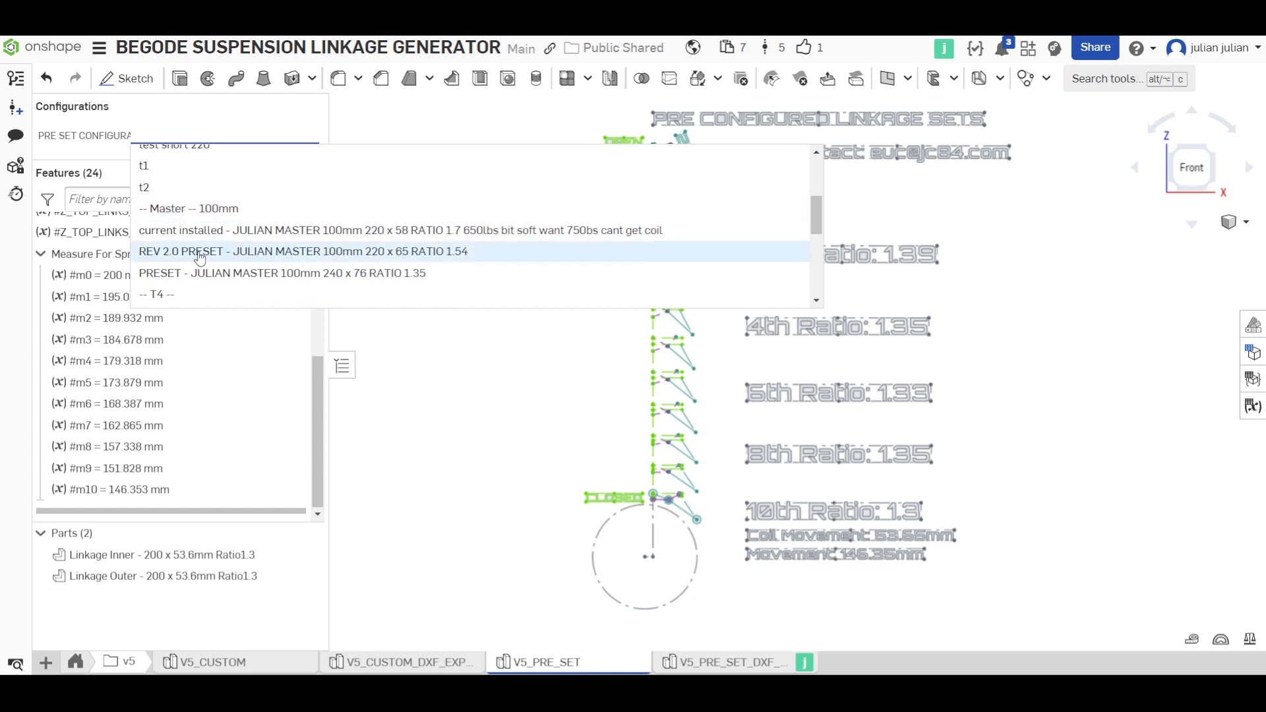
click(352, 277)
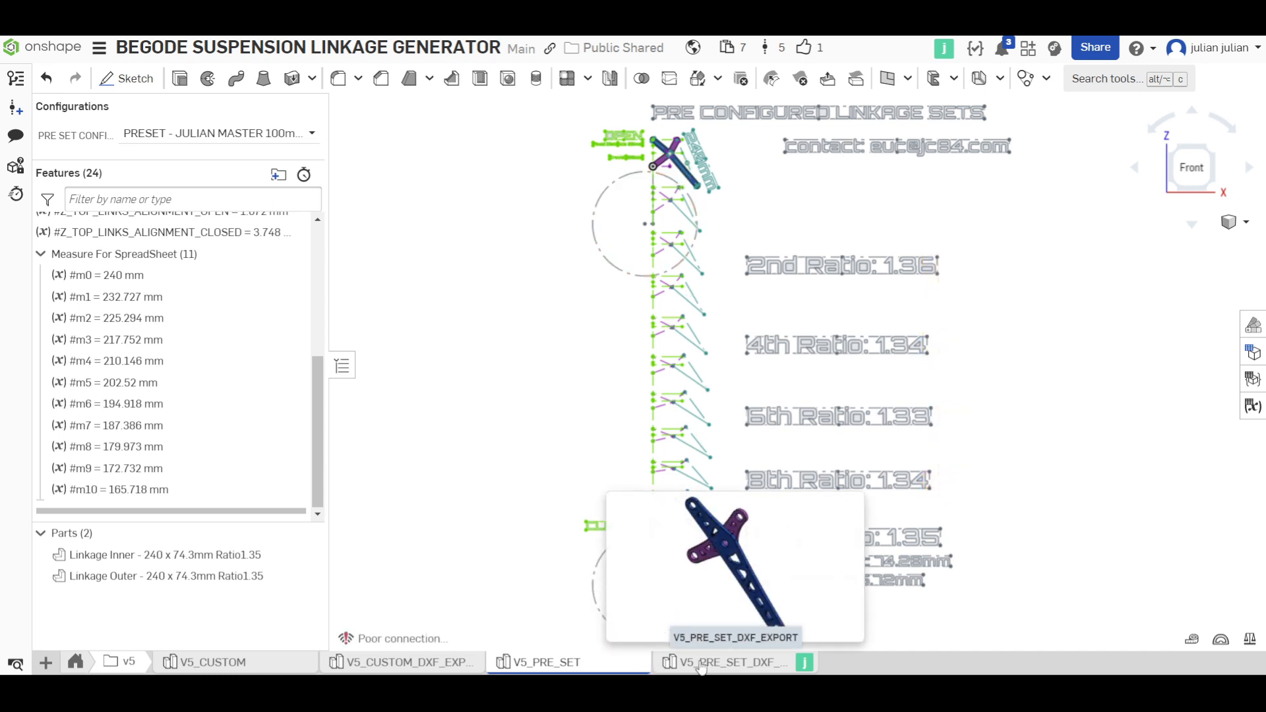
Step: Open V5_PRE_SET_DXF_EXPORT, show the linkage from the front, and enlarge the feature list
click(726, 662)
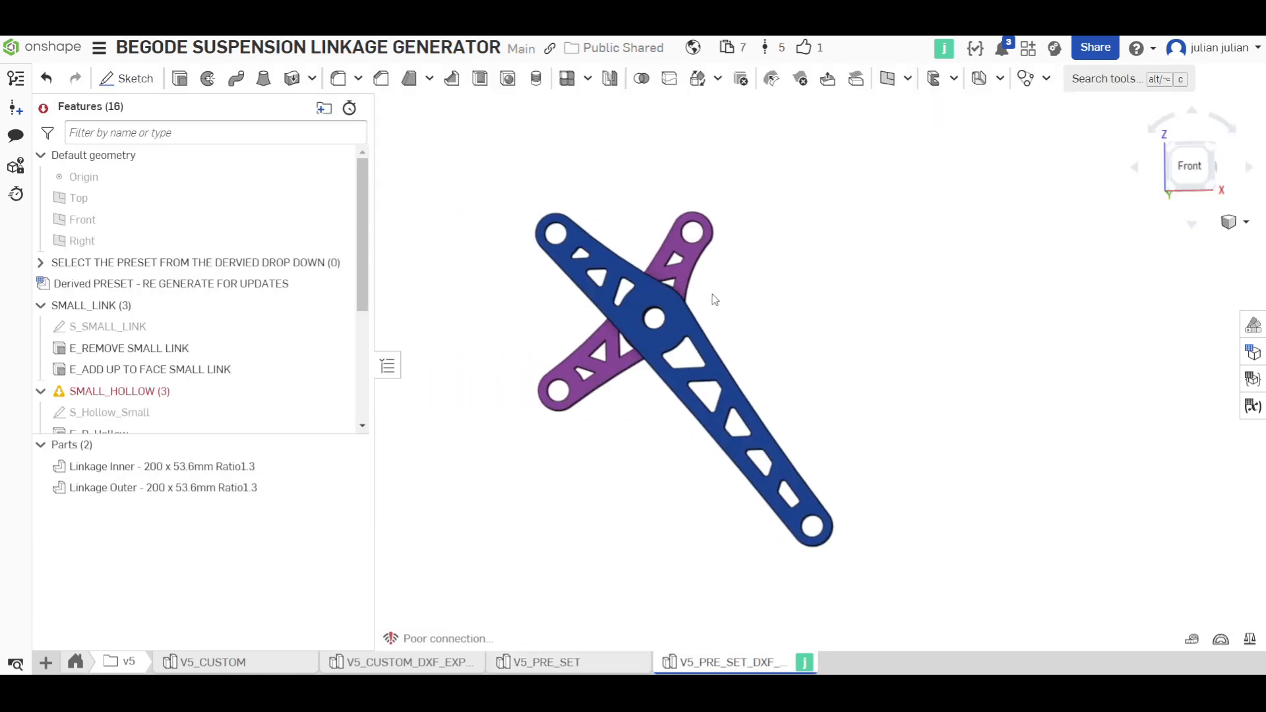
click(1189, 167)
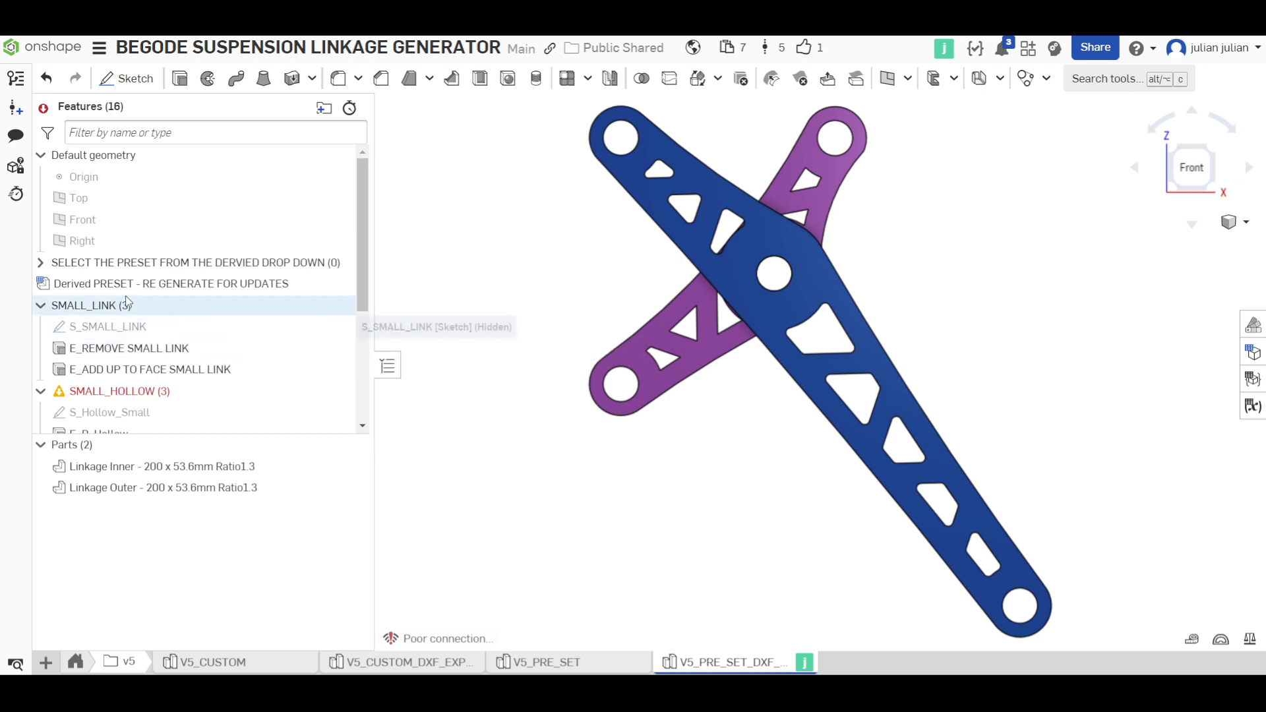
drag(119, 434, 120, 574)
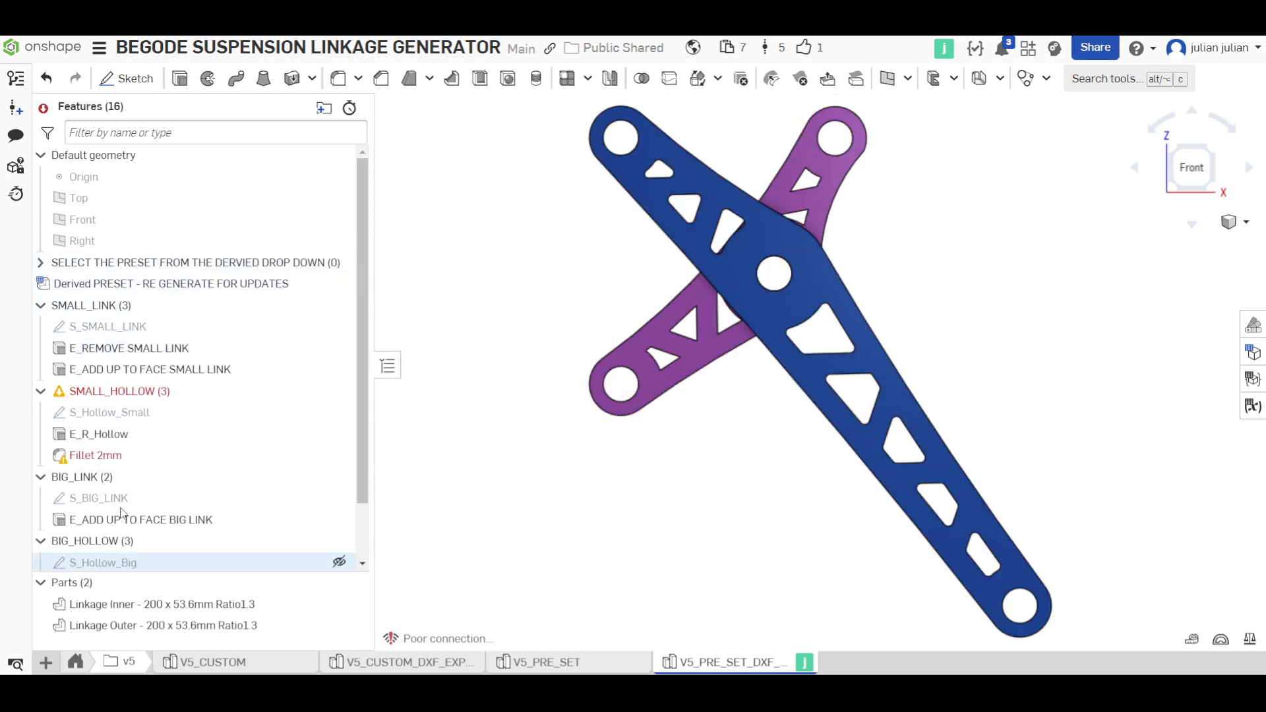
Step: Switch the Derived PRESET feature to the 100mm master preset 240 x 76 RATIO 1.35 and inspect the regenerated linkage
double_click(90, 286)
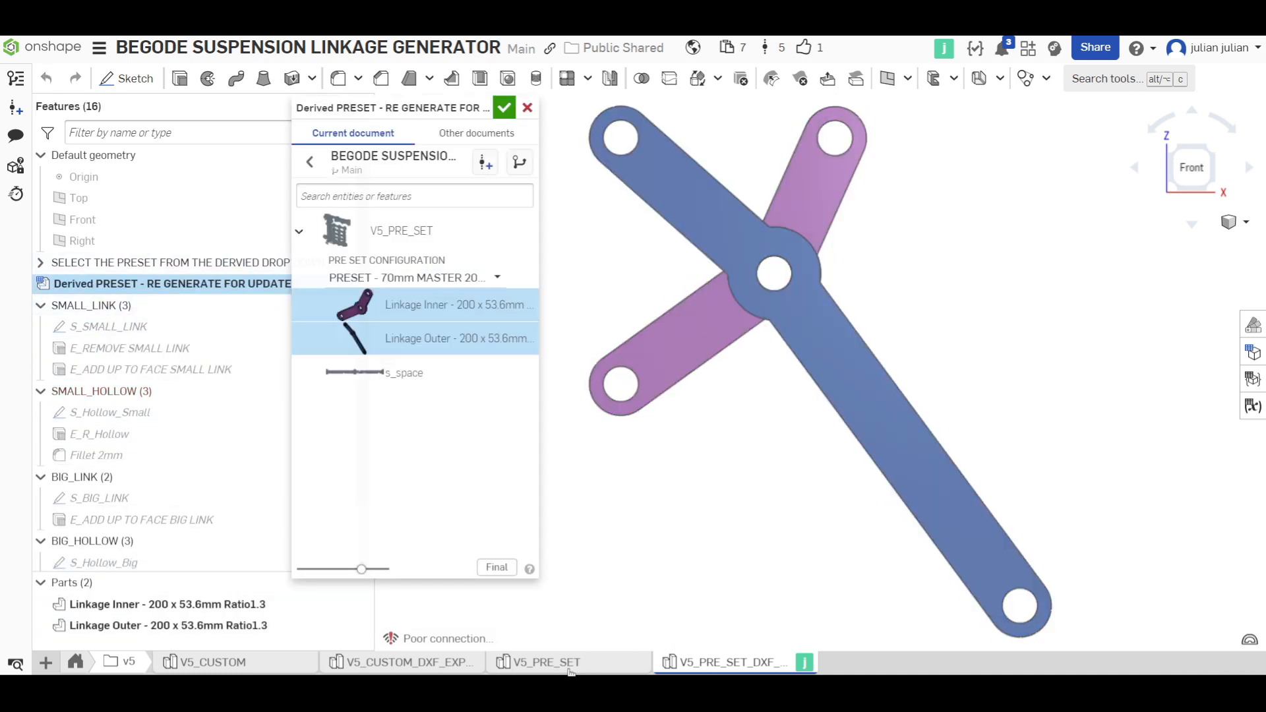
click(432, 277)
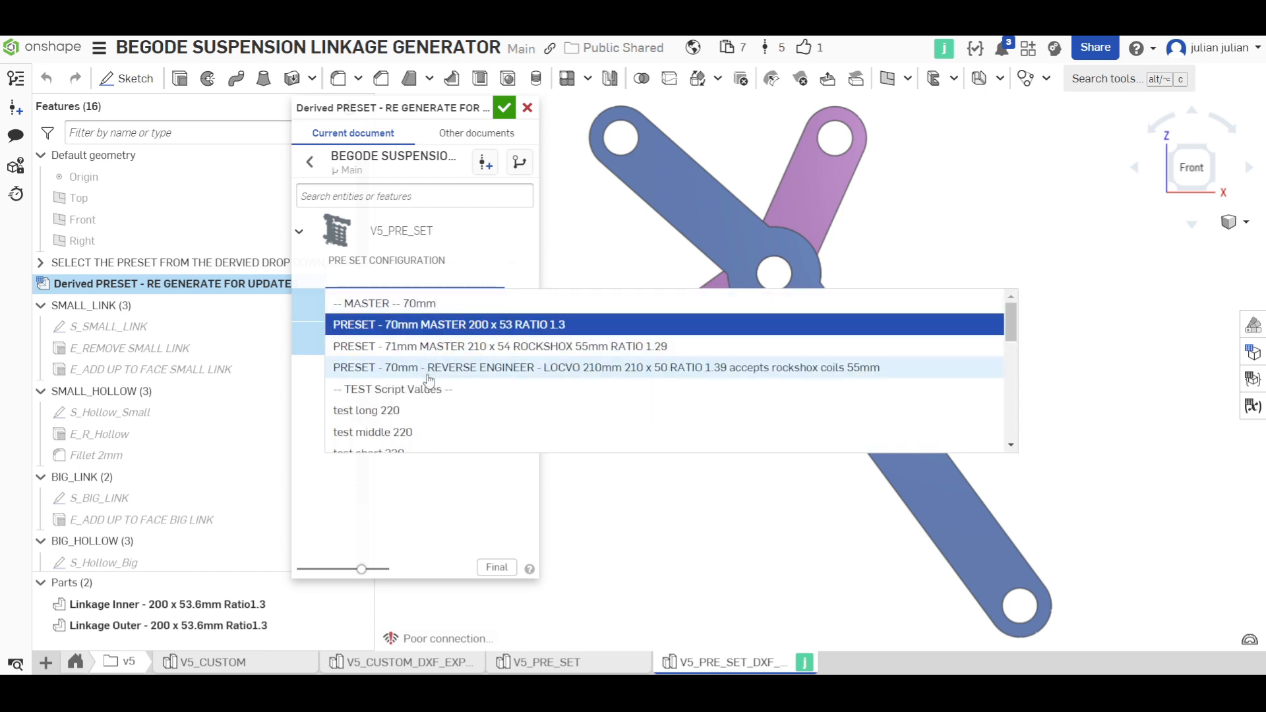
scroll(441, 381, down, 3)
click(409, 419)
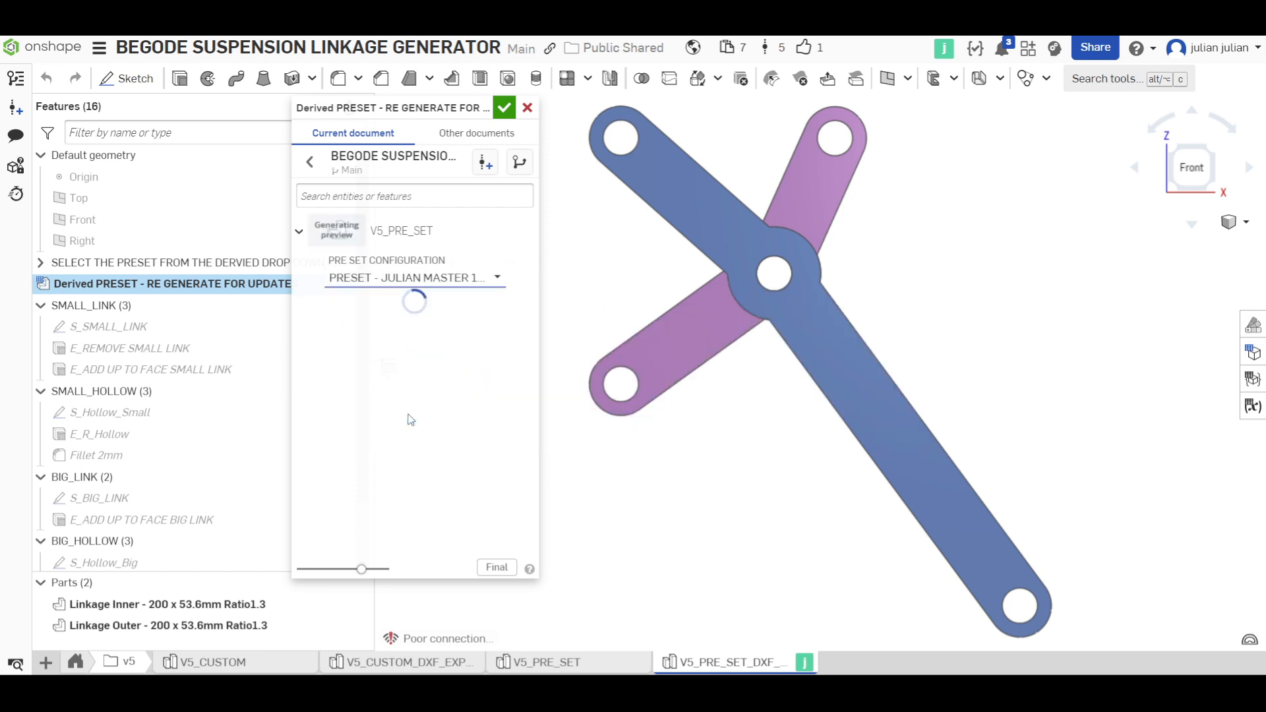
click(504, 116)
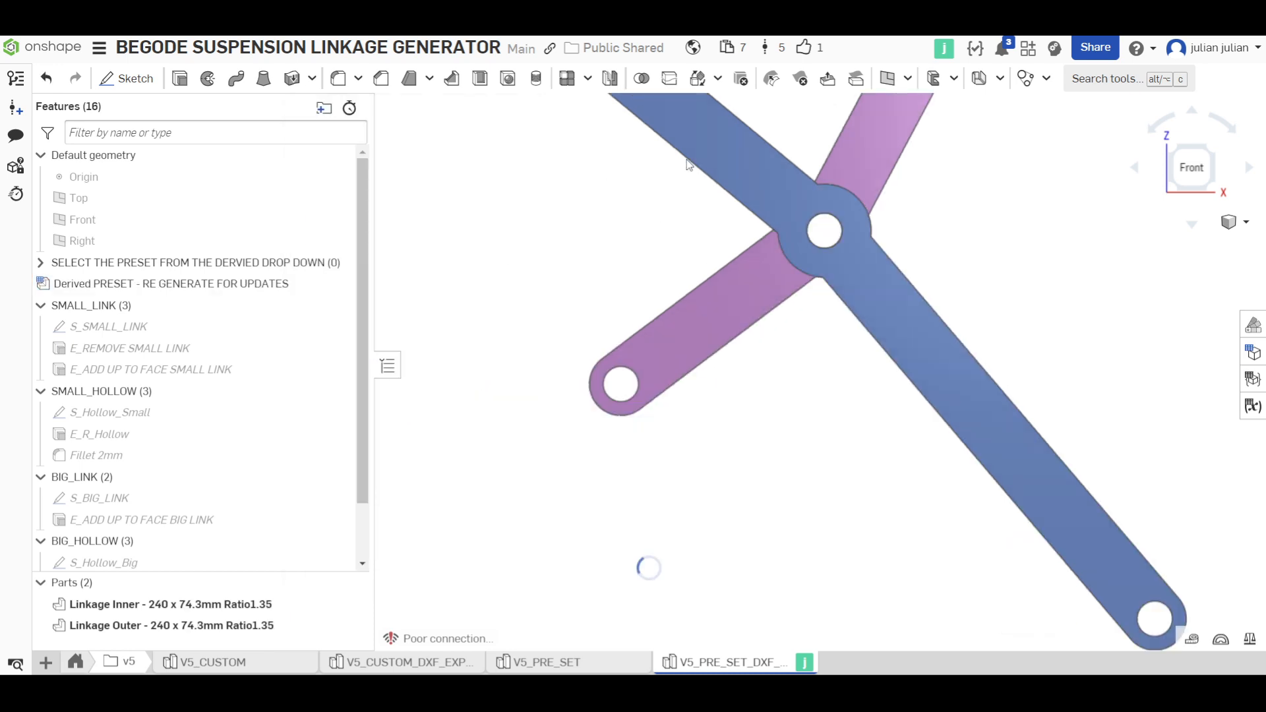
scroll(791, 277, down, 3)
middle_drag(818, 248, 714, 325)
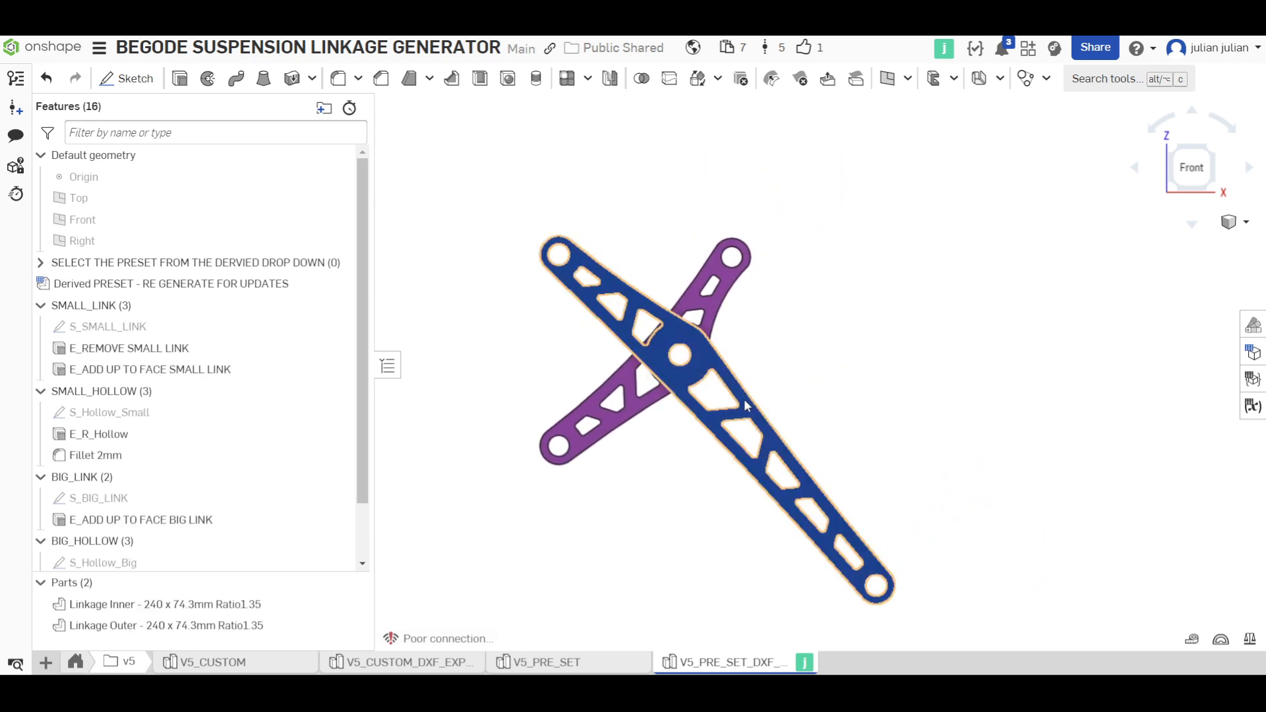
right_drag(744, 398, 782, 389)
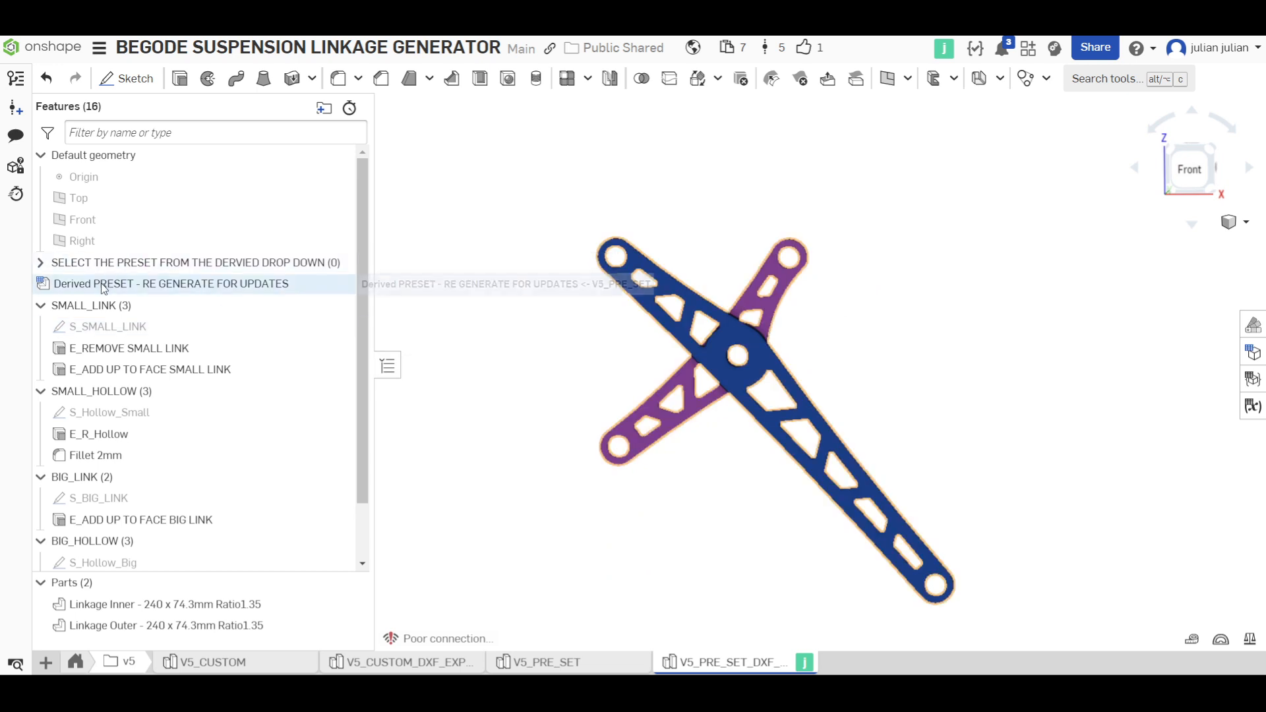
Step: Switch the Derived PRESET feature to "v2 ALIGN PRESET - EX30 95mm 200 x 55 RATIO 1.72" and inspect the linkage from behind
double_click(164, 283)
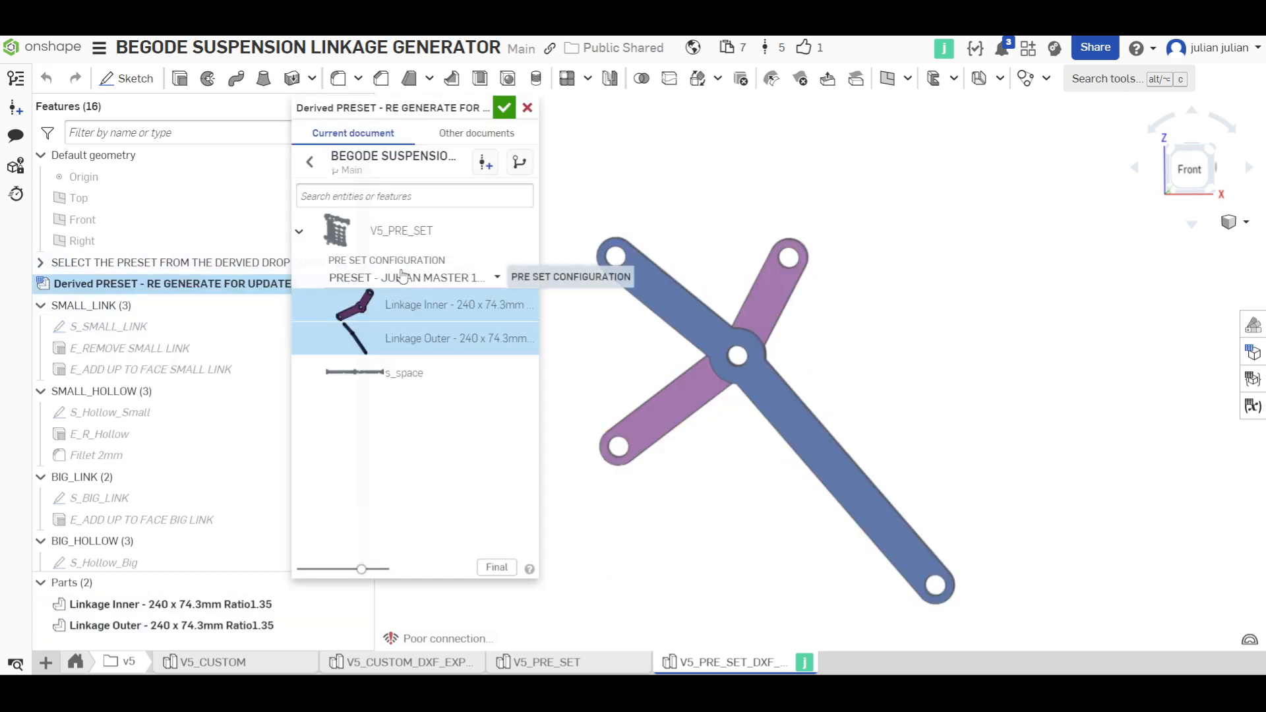
click(408, 277)
scroll(435, 373, down, 5)
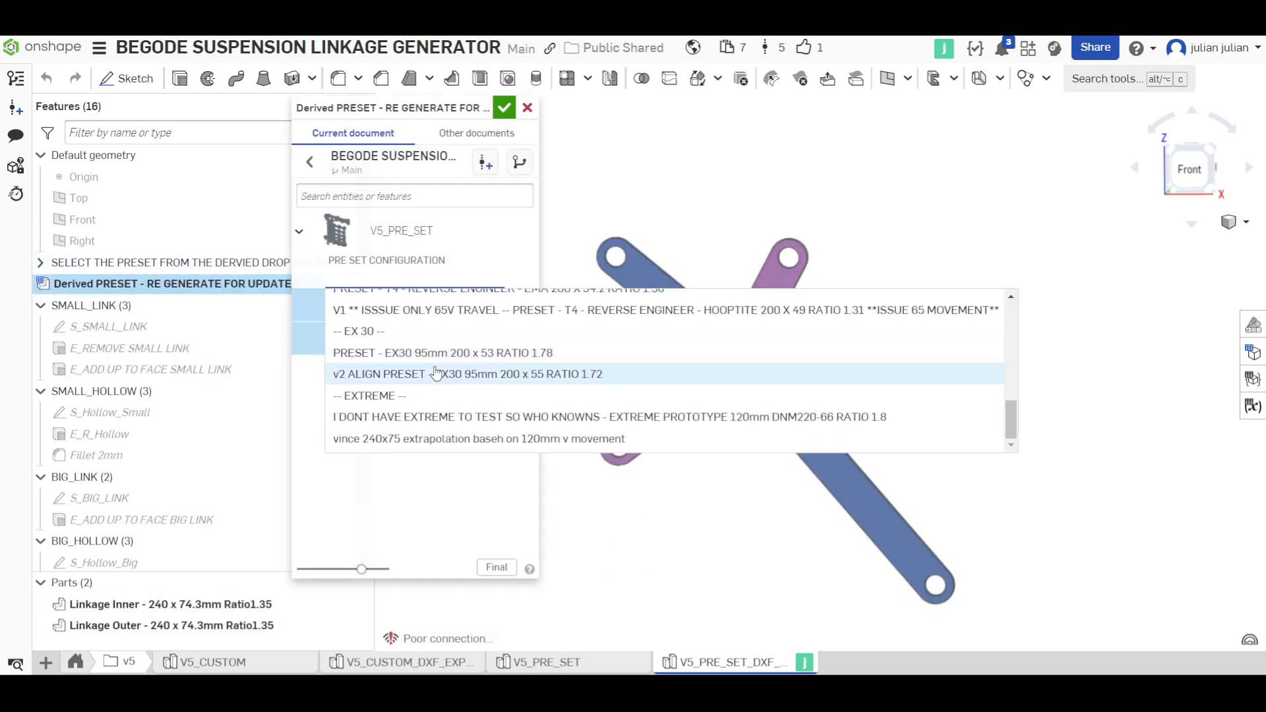
click(401, 373)
click(503, 107)
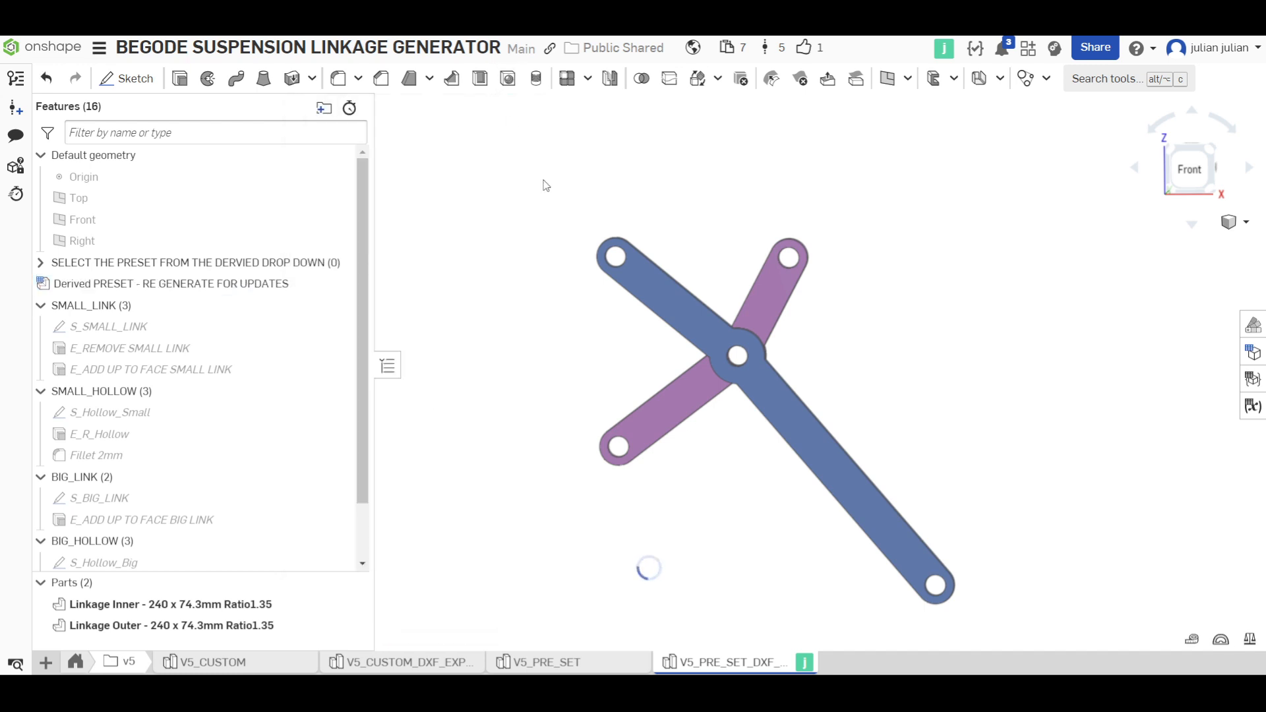
key(shift+2)
key(shift+1)
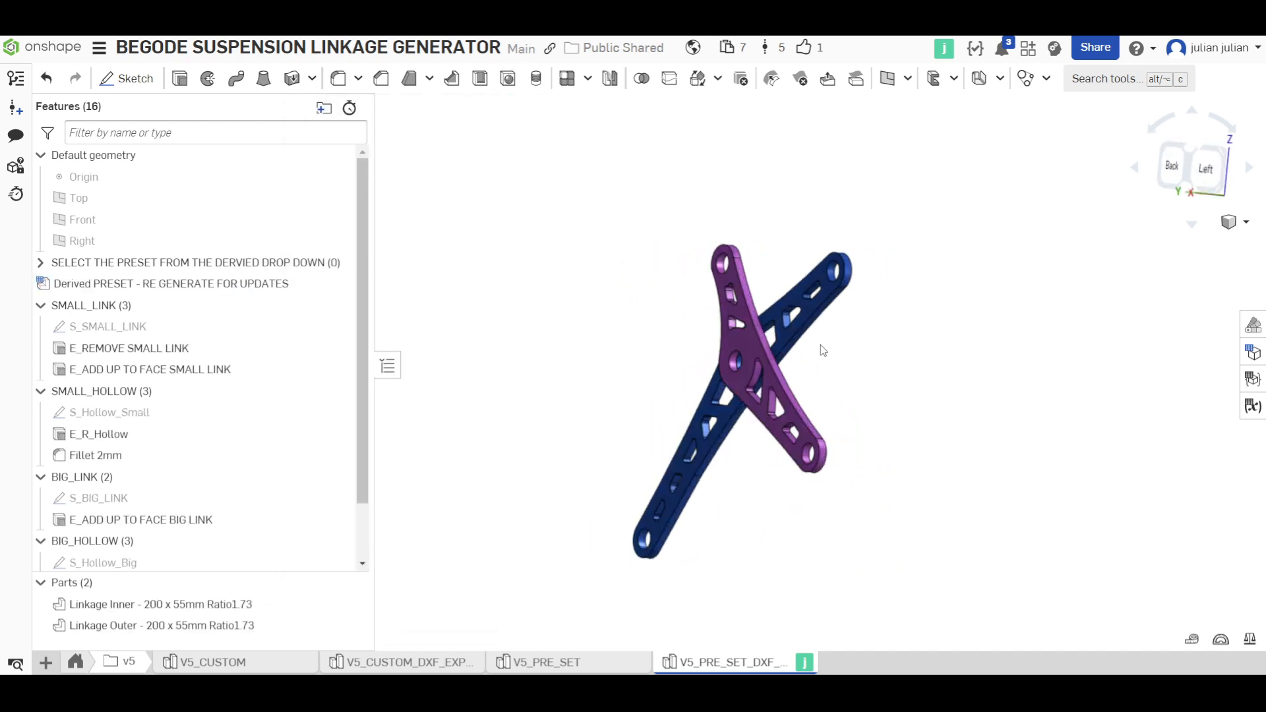
Step: Switch the Derived PRESET feature to the 240x75 extrapolation preset for 120mm movement and inspect the regenerated linkage
double_click(207, 284)
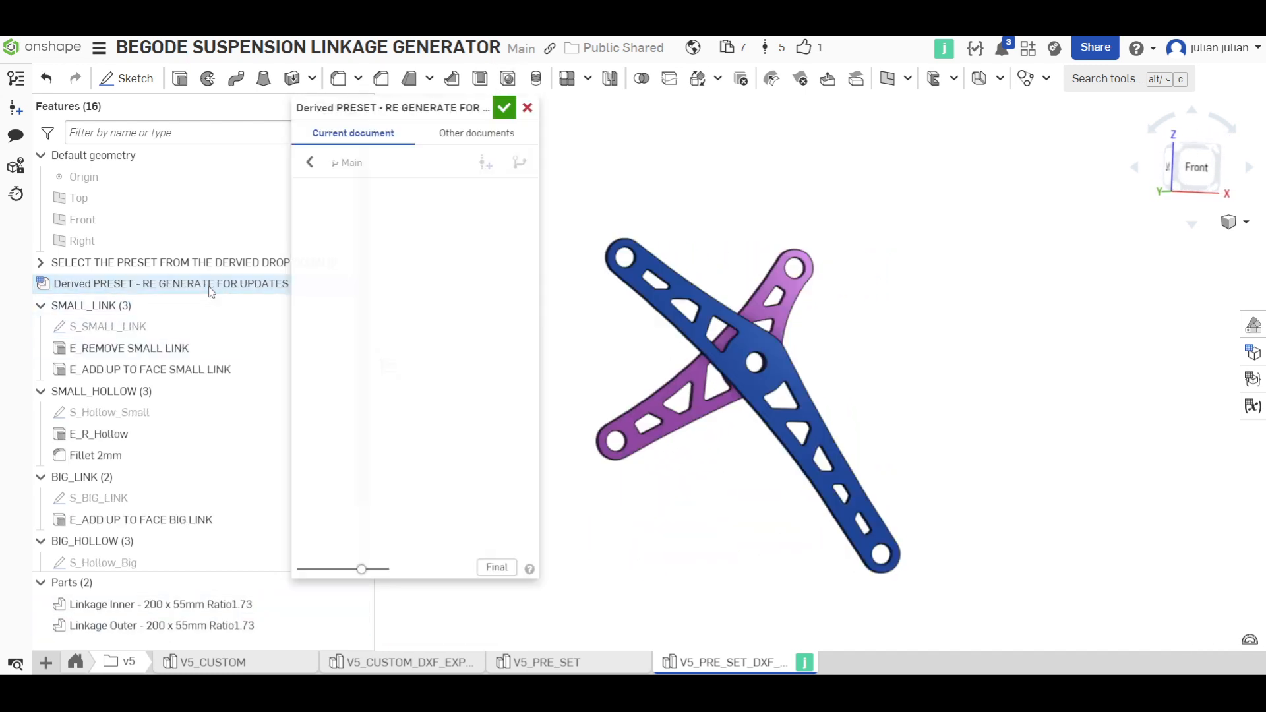
click(423, 280)
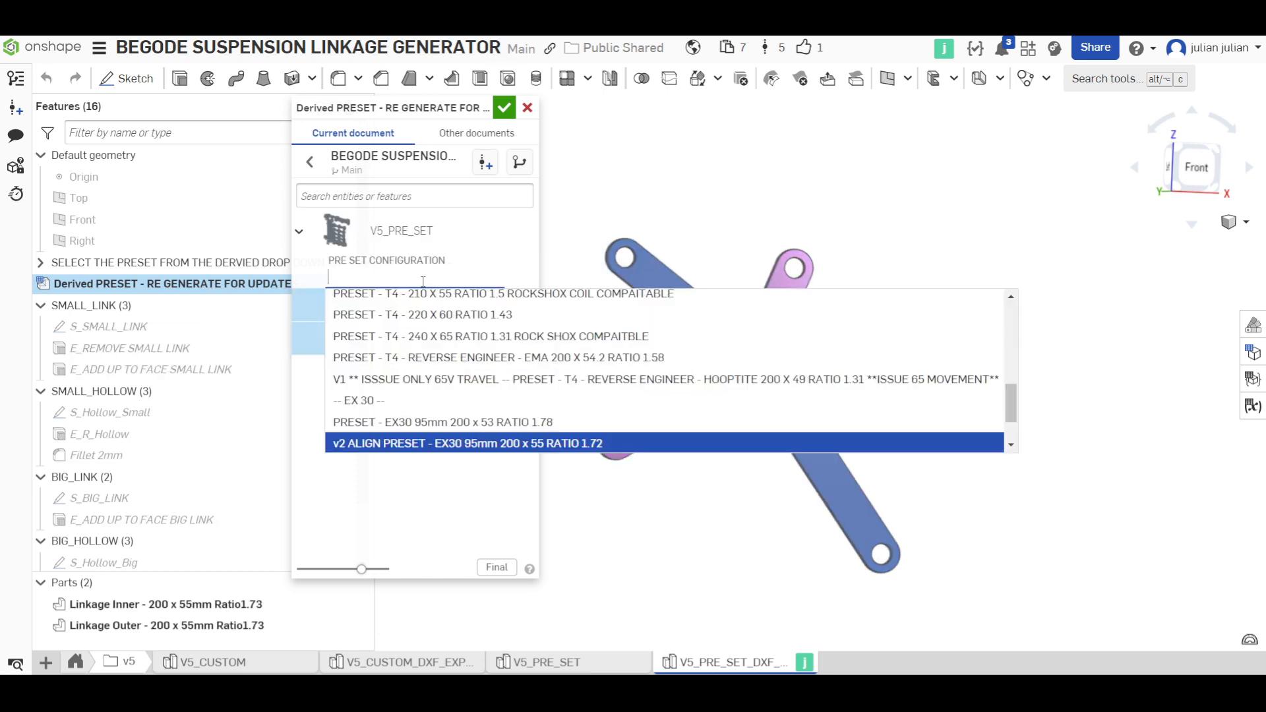
scroll(425, 422, down, 3)
click(423, 437)
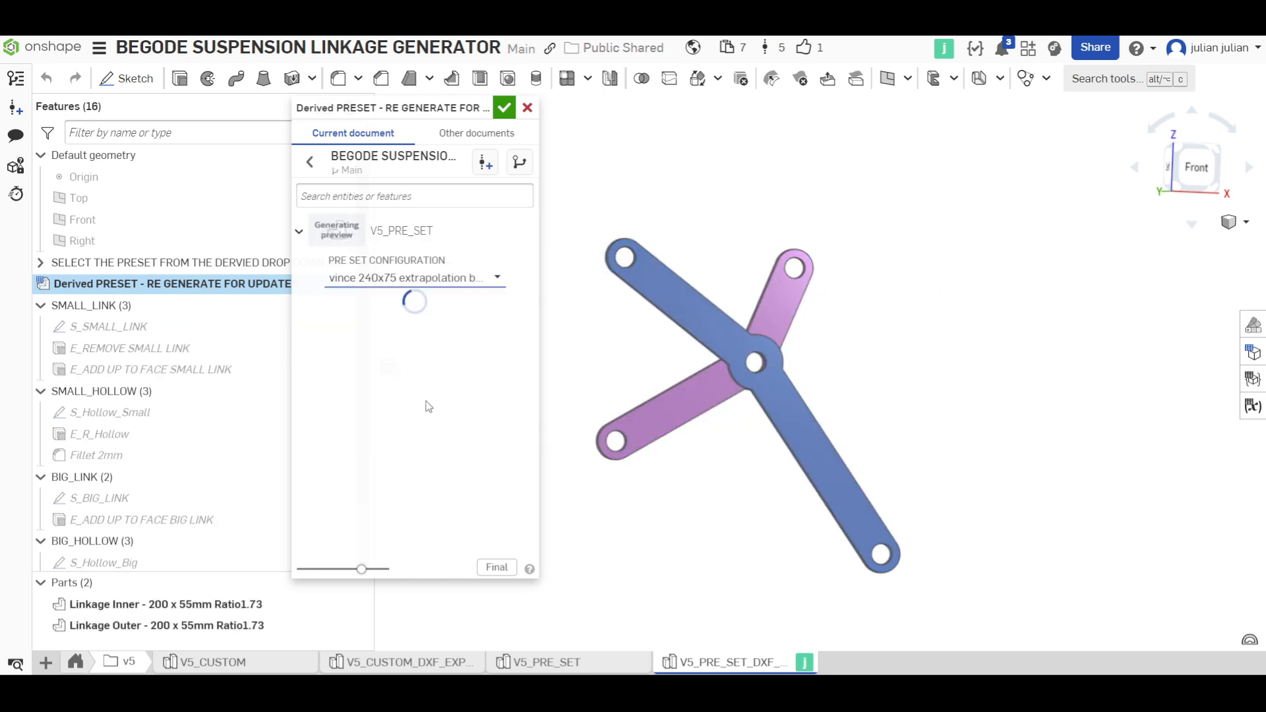
click(504, 108)
right_drag(935, 345, 725, 314)
middle_drag(784, 304, 821, 288)
scroll(778, 296, up, 4)
scroll(854, 286, down, 3)
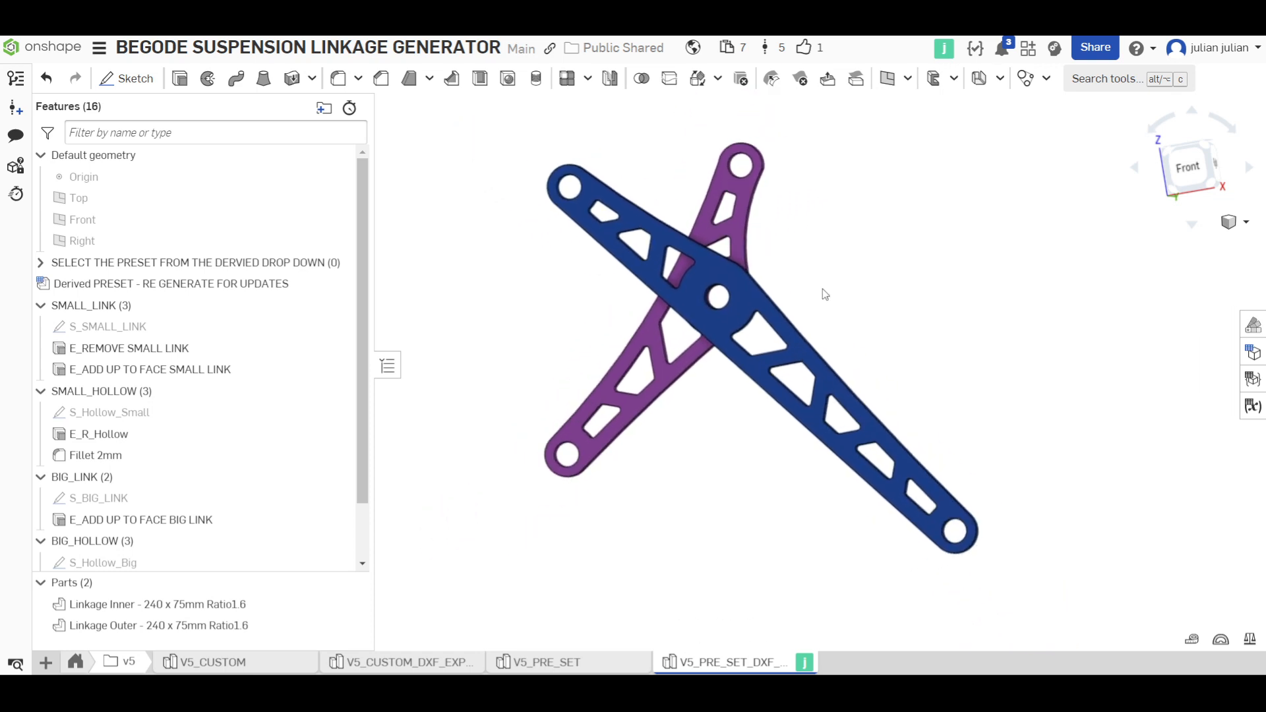
right_drag(821, 289, 886, 289)
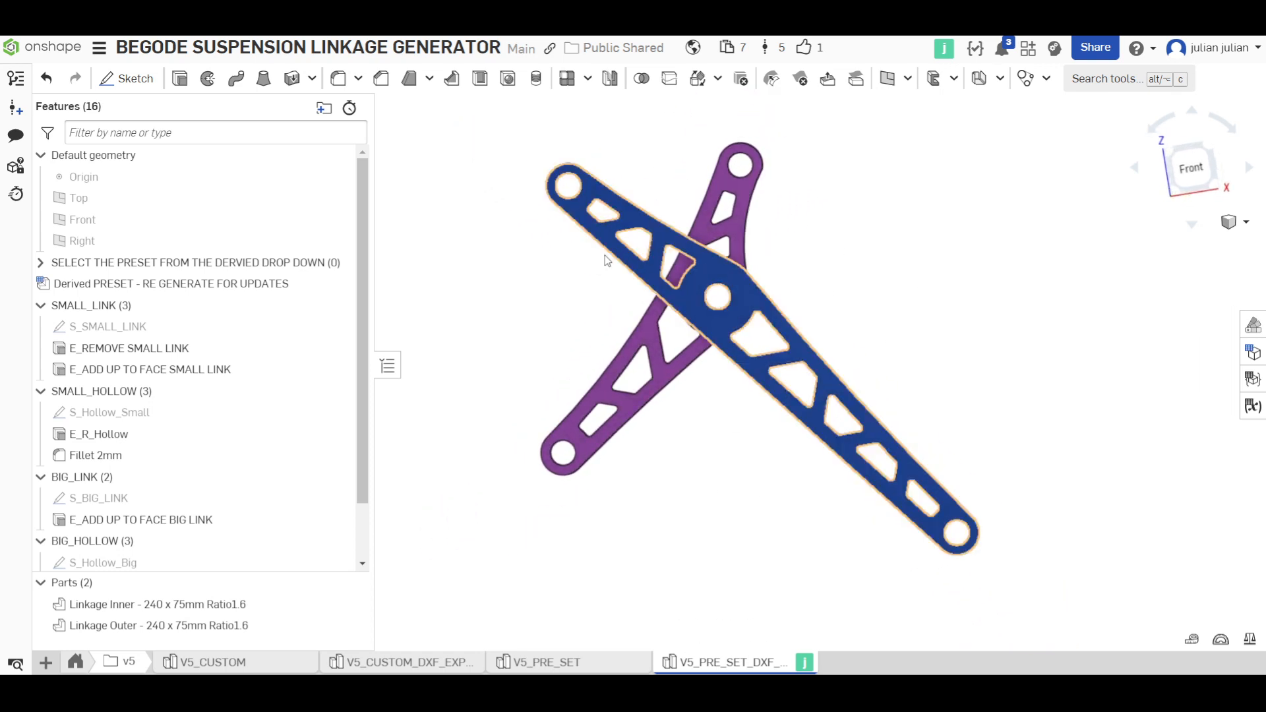